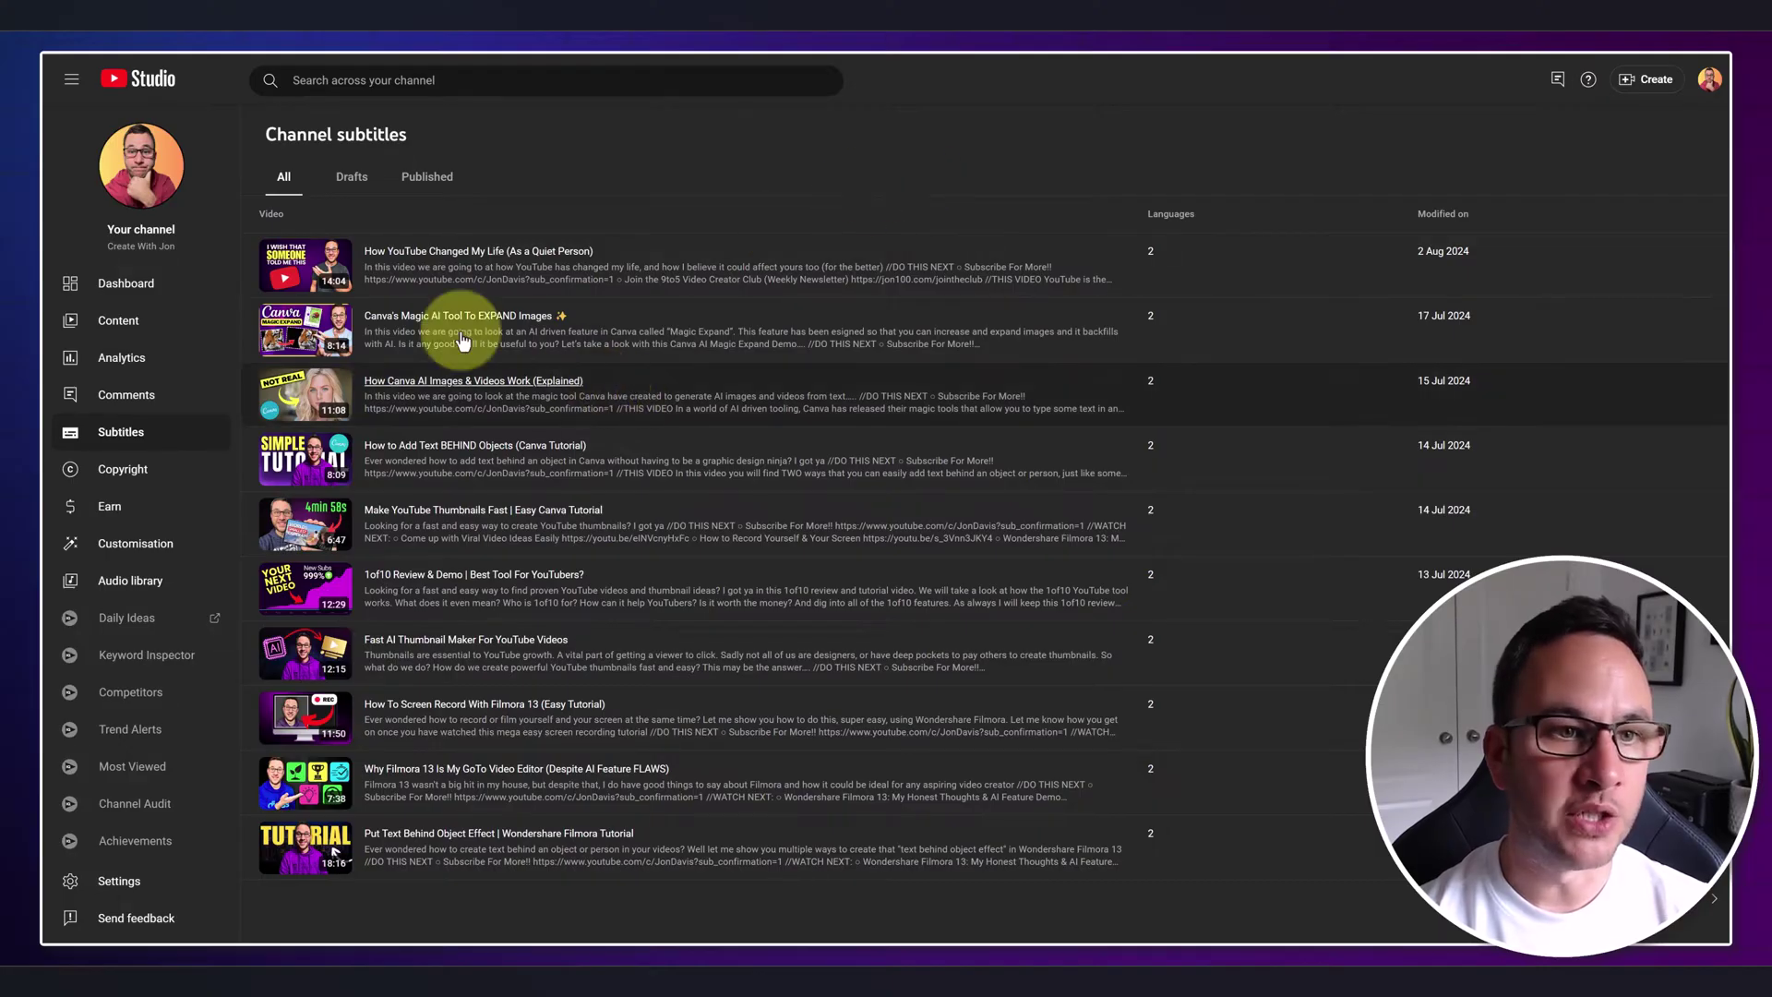
# In Settings, check the channel's Advanced features eligibility for Test and compare different thumbnails.
pyautogui.click(139, 879)
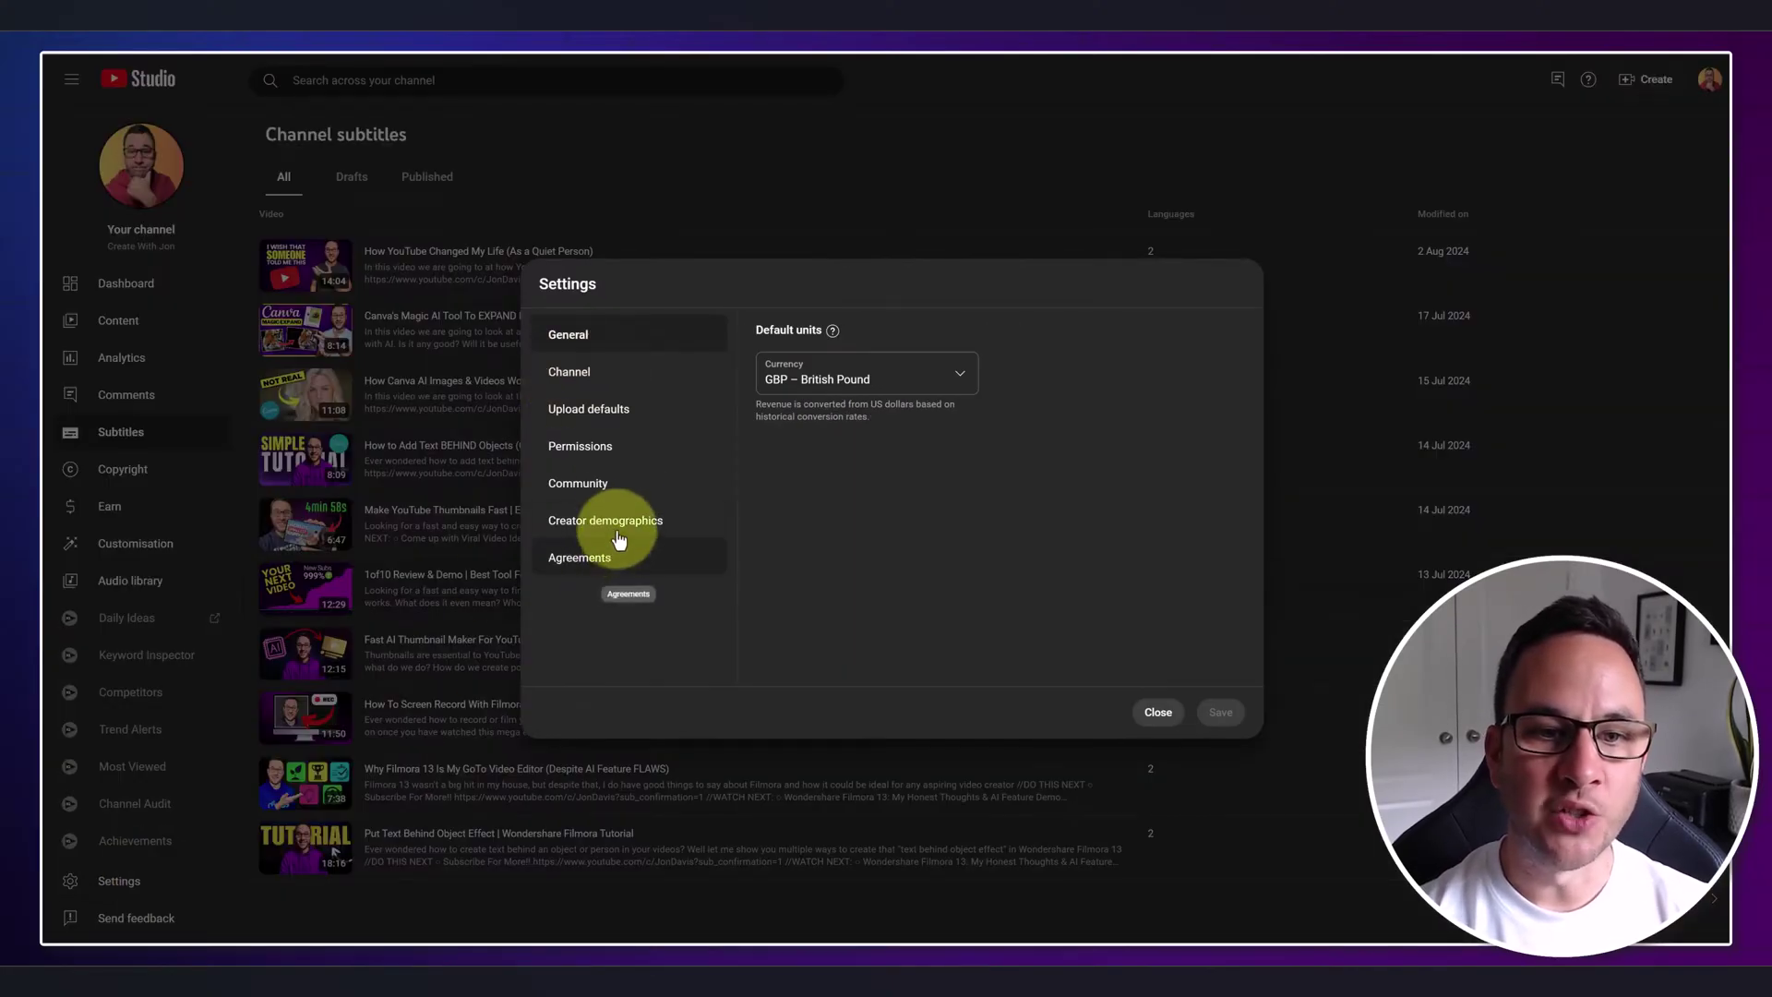
pyautogui.click(608, 371)
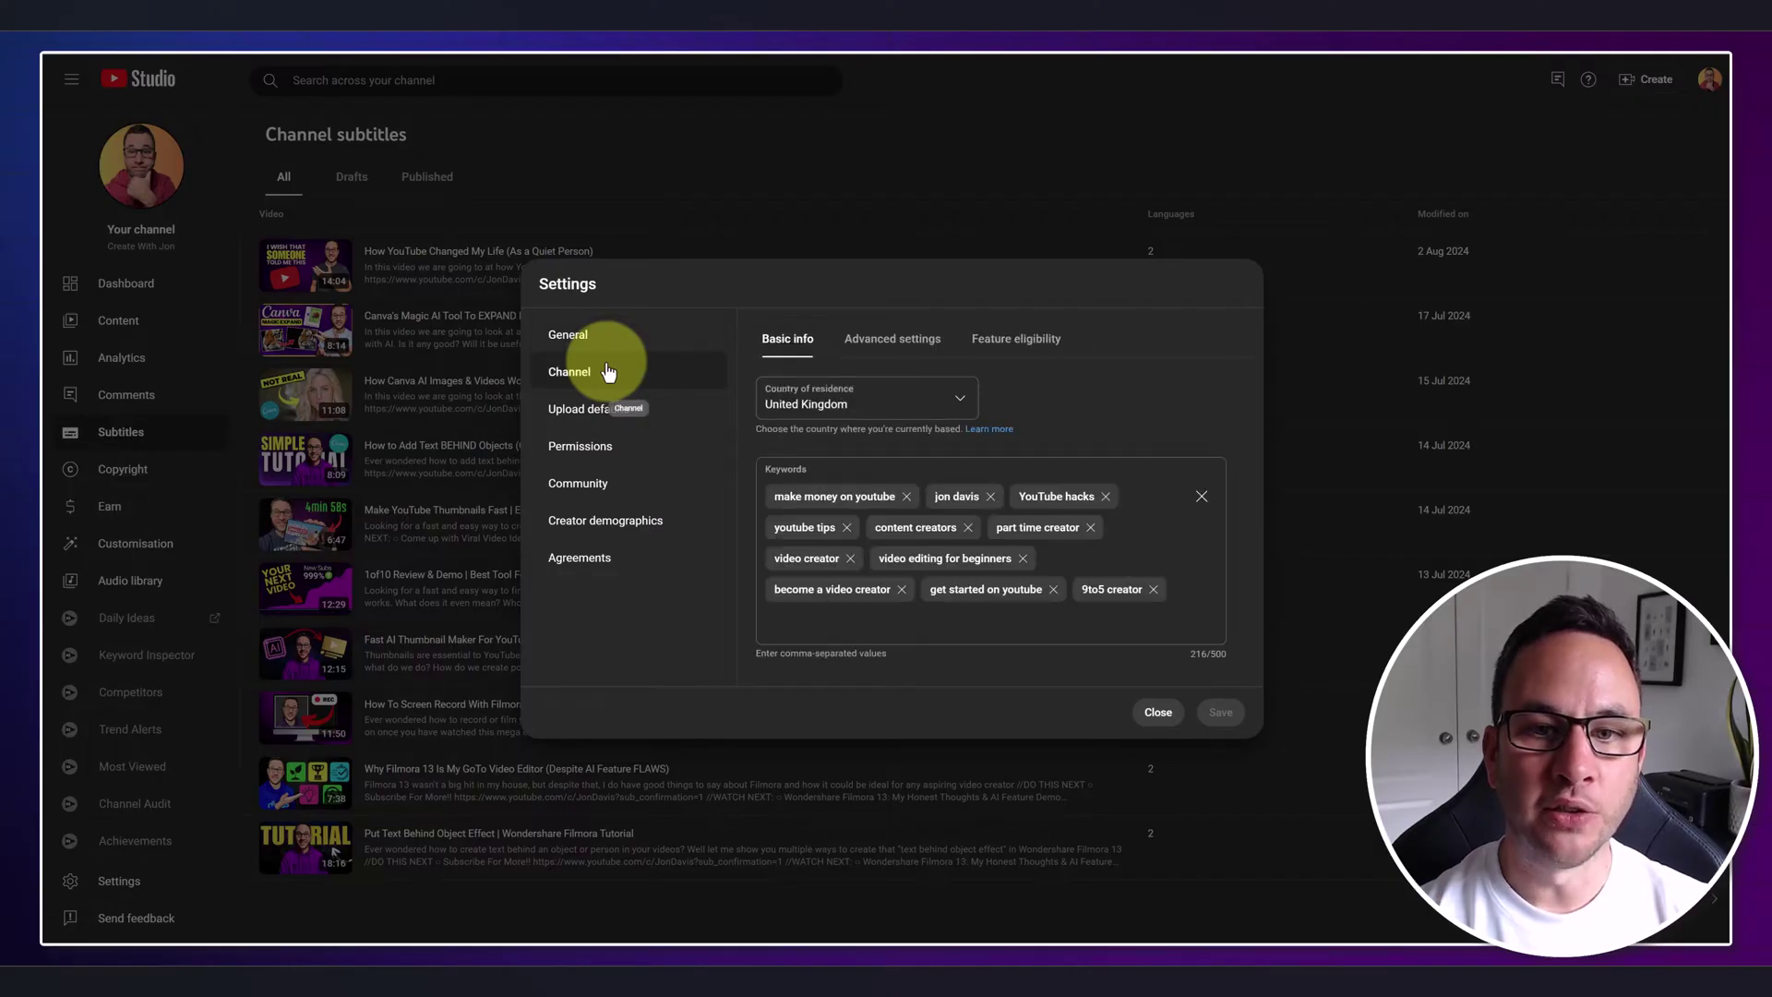
pyautogui.click(1023, 343)
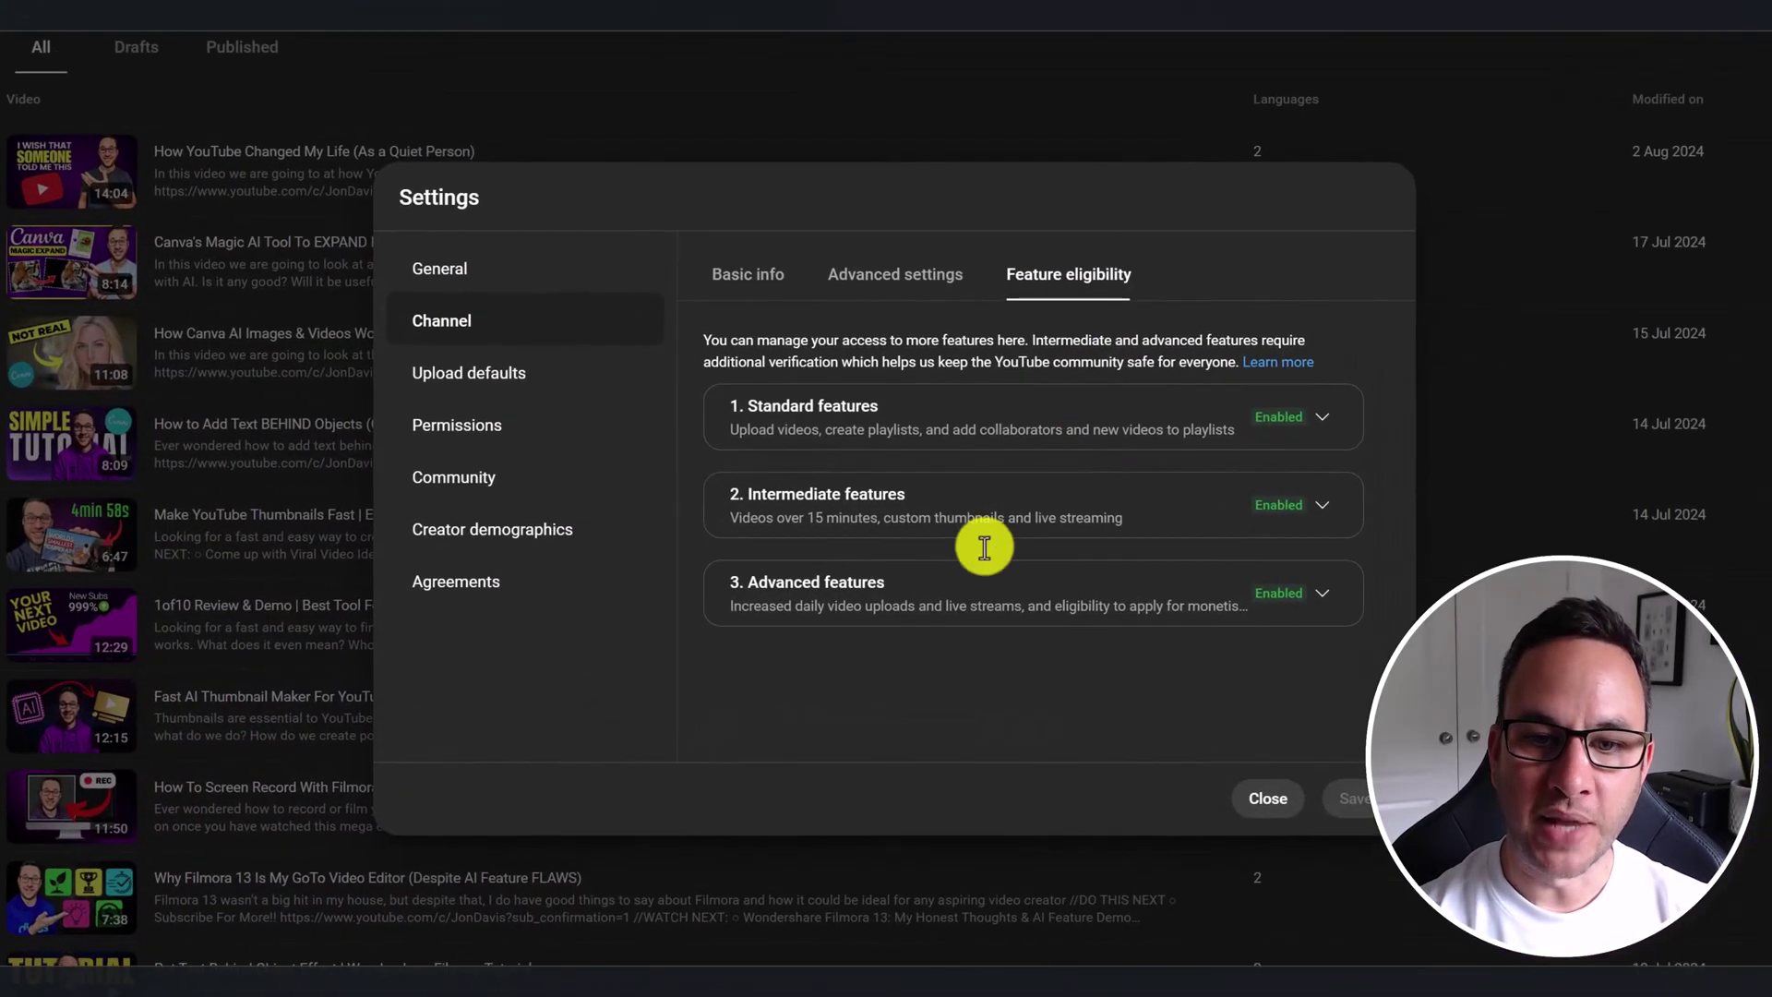
pyautogui.click(1319, 592)
pyautogui.scroll(-2, 1194, 605)
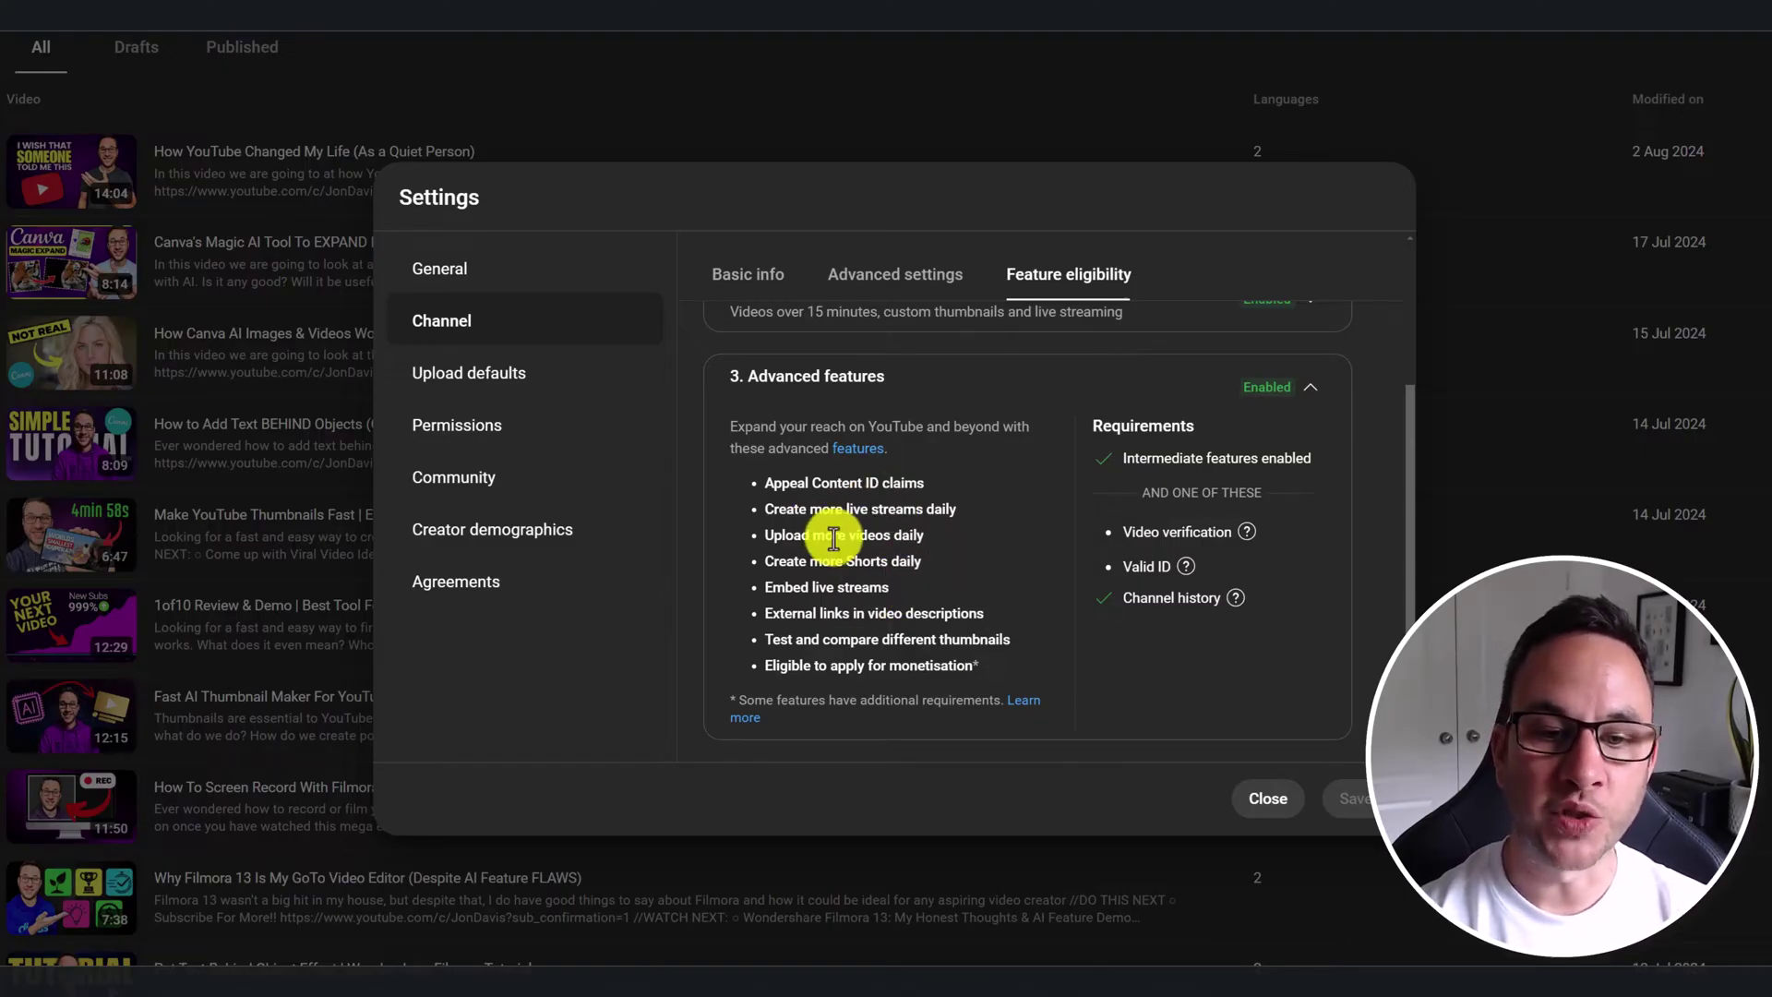
pyautogui.moveTo(764, 637); pyautogui.dragTo(969, 643)
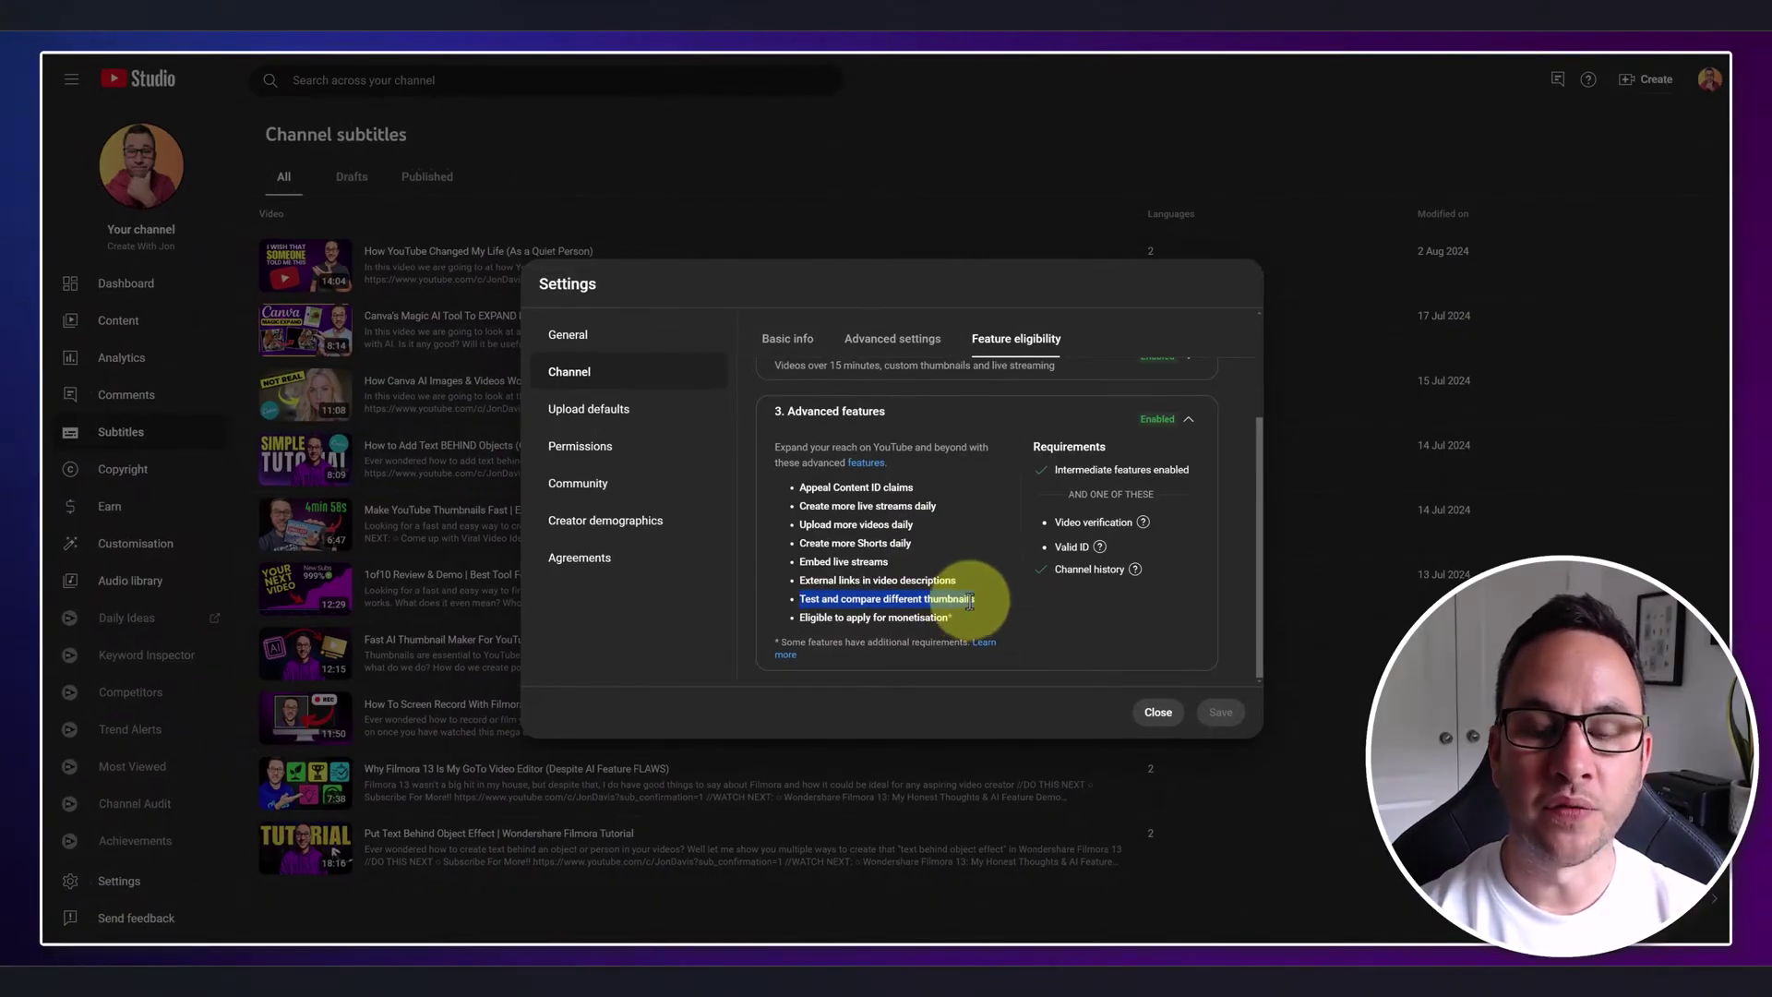
pyautogui.click(967, 601)
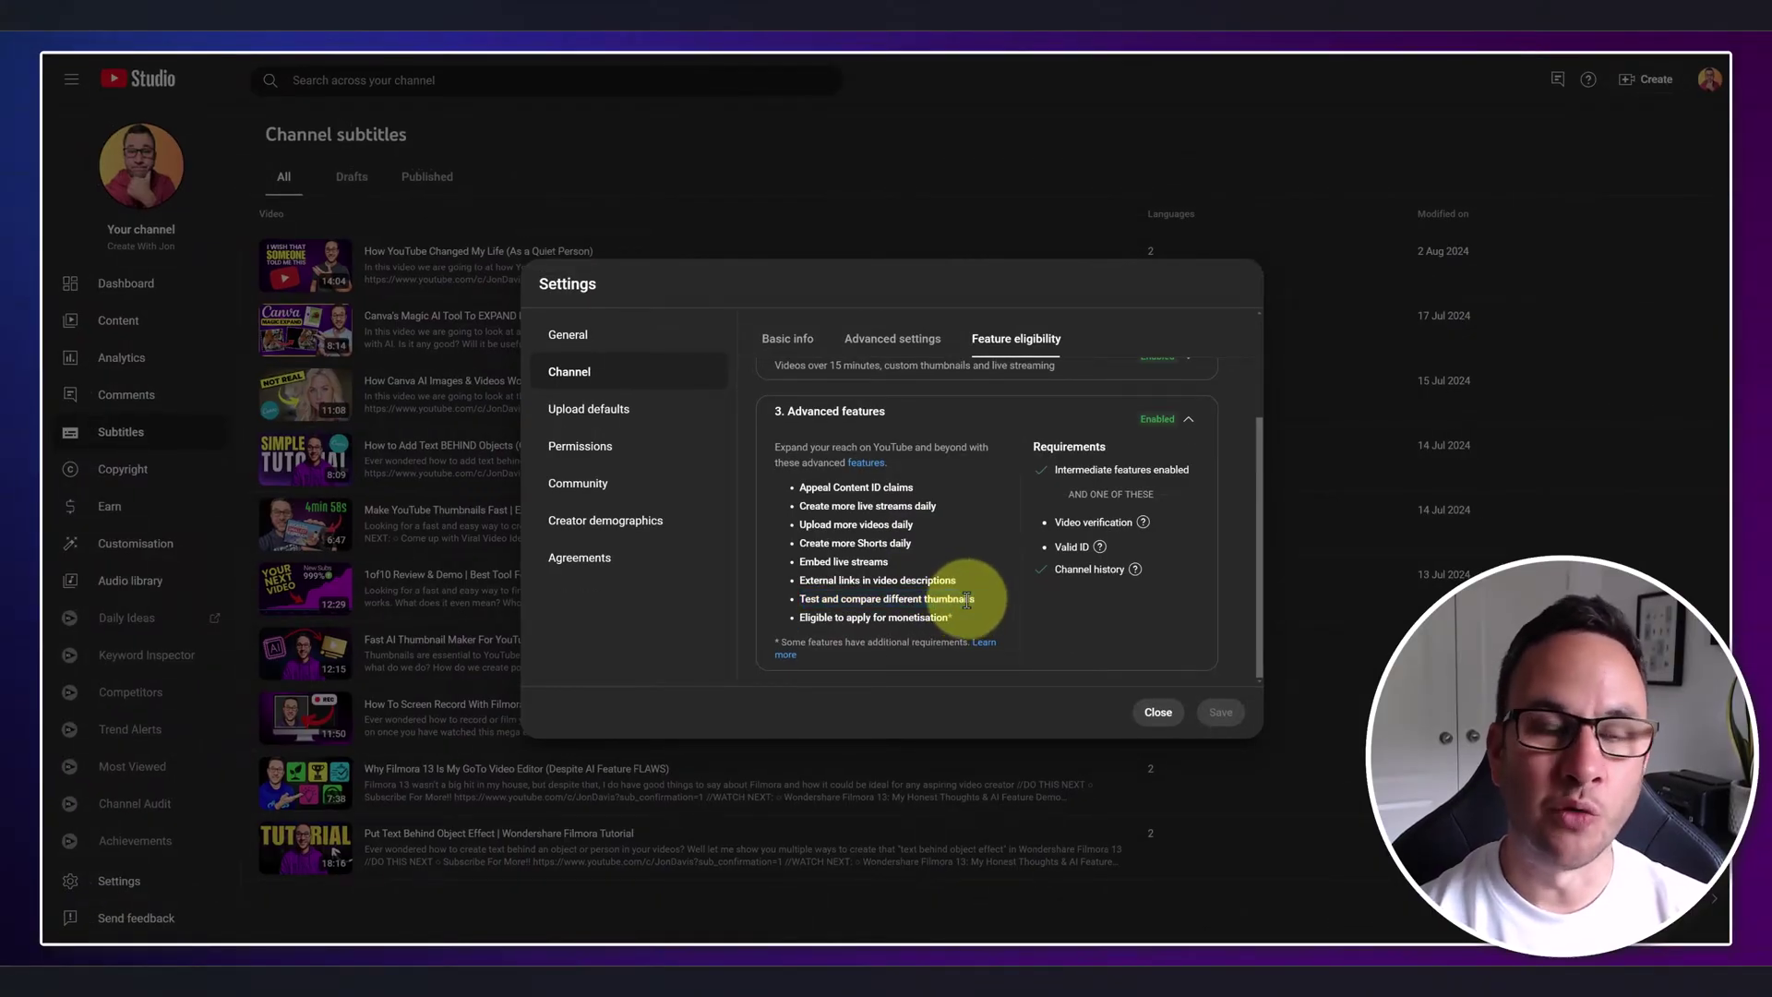
# Close Settings and upload '#1 The Power Of Quiet (3)' as a new video.
pyautogui.click(1384, 139)
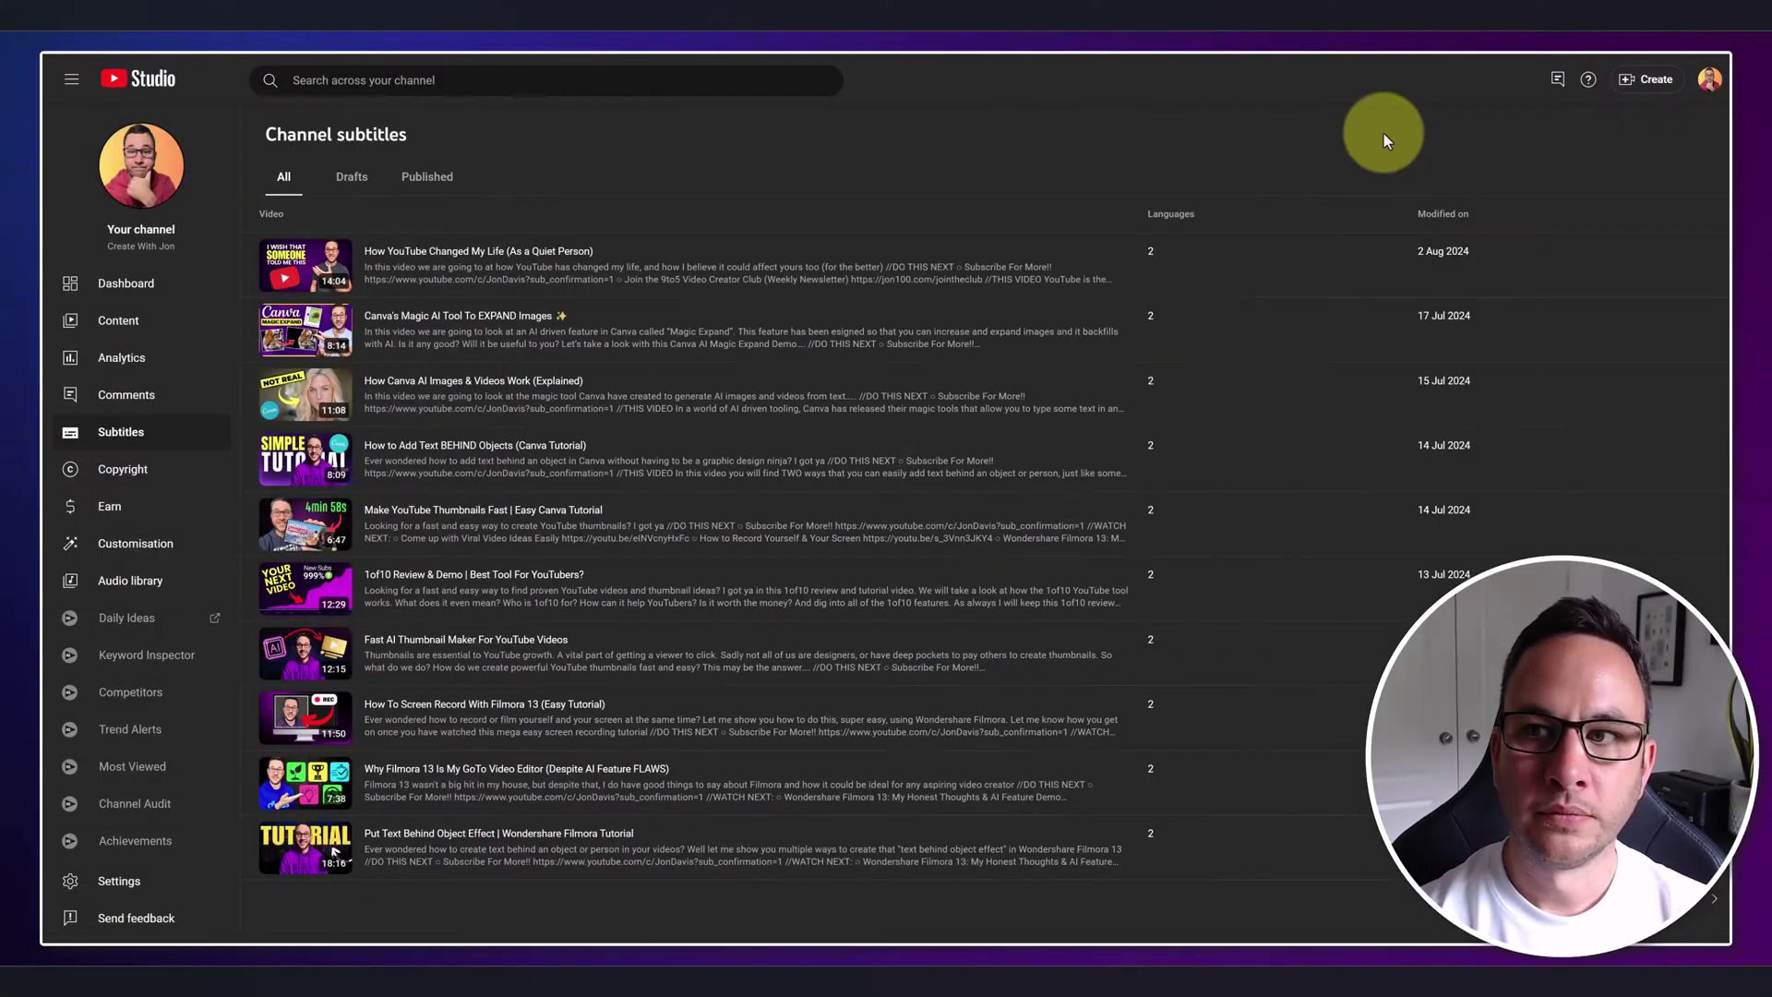
pyautogui.click(1666, 85)
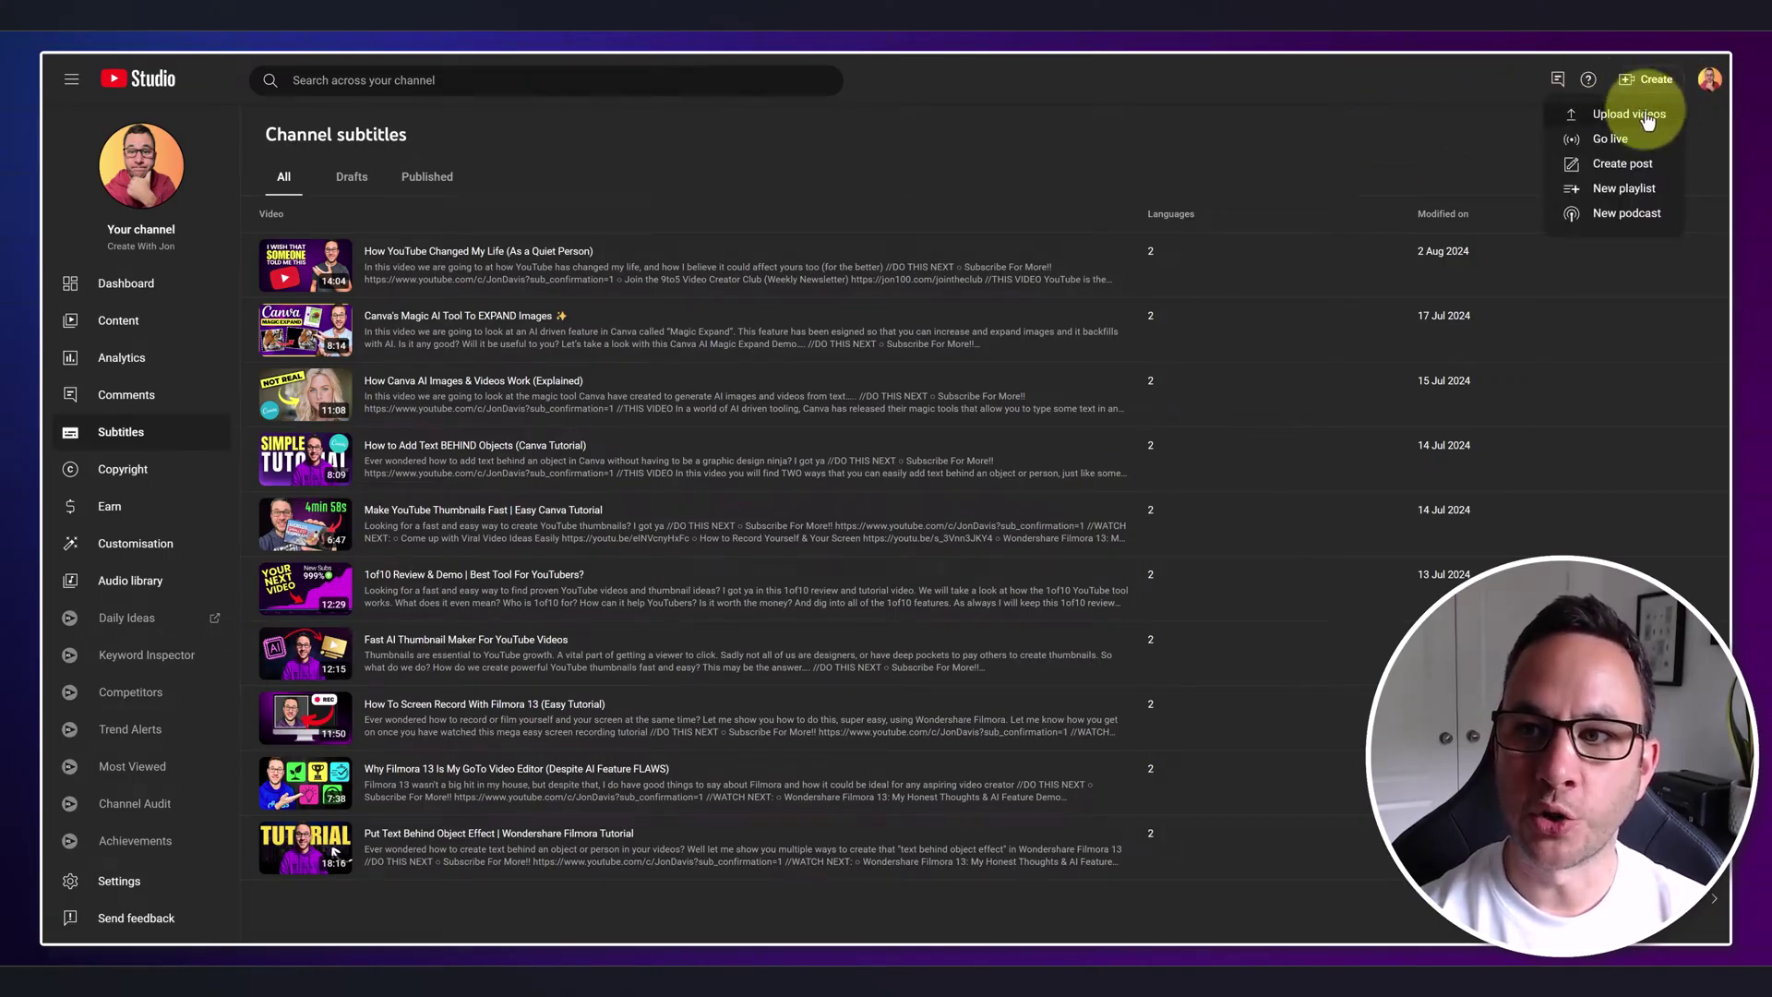
pyautogui.click(1646, 120)
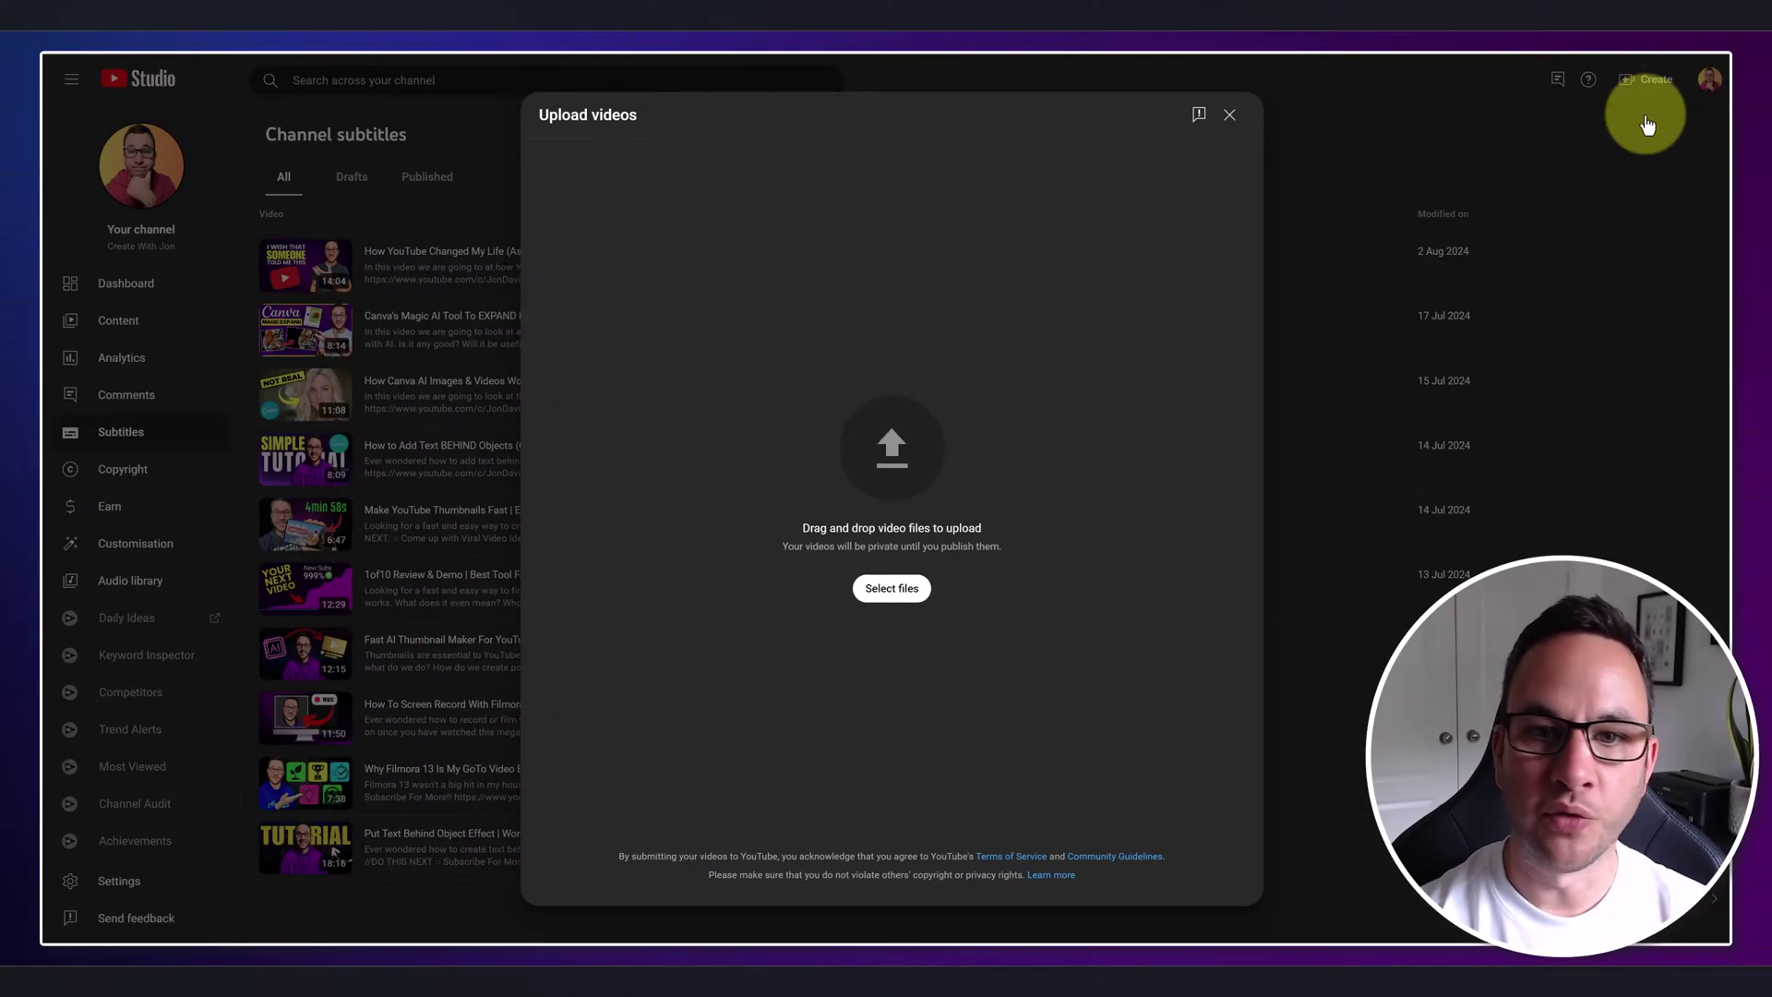
pyautogui.click(921, 597)
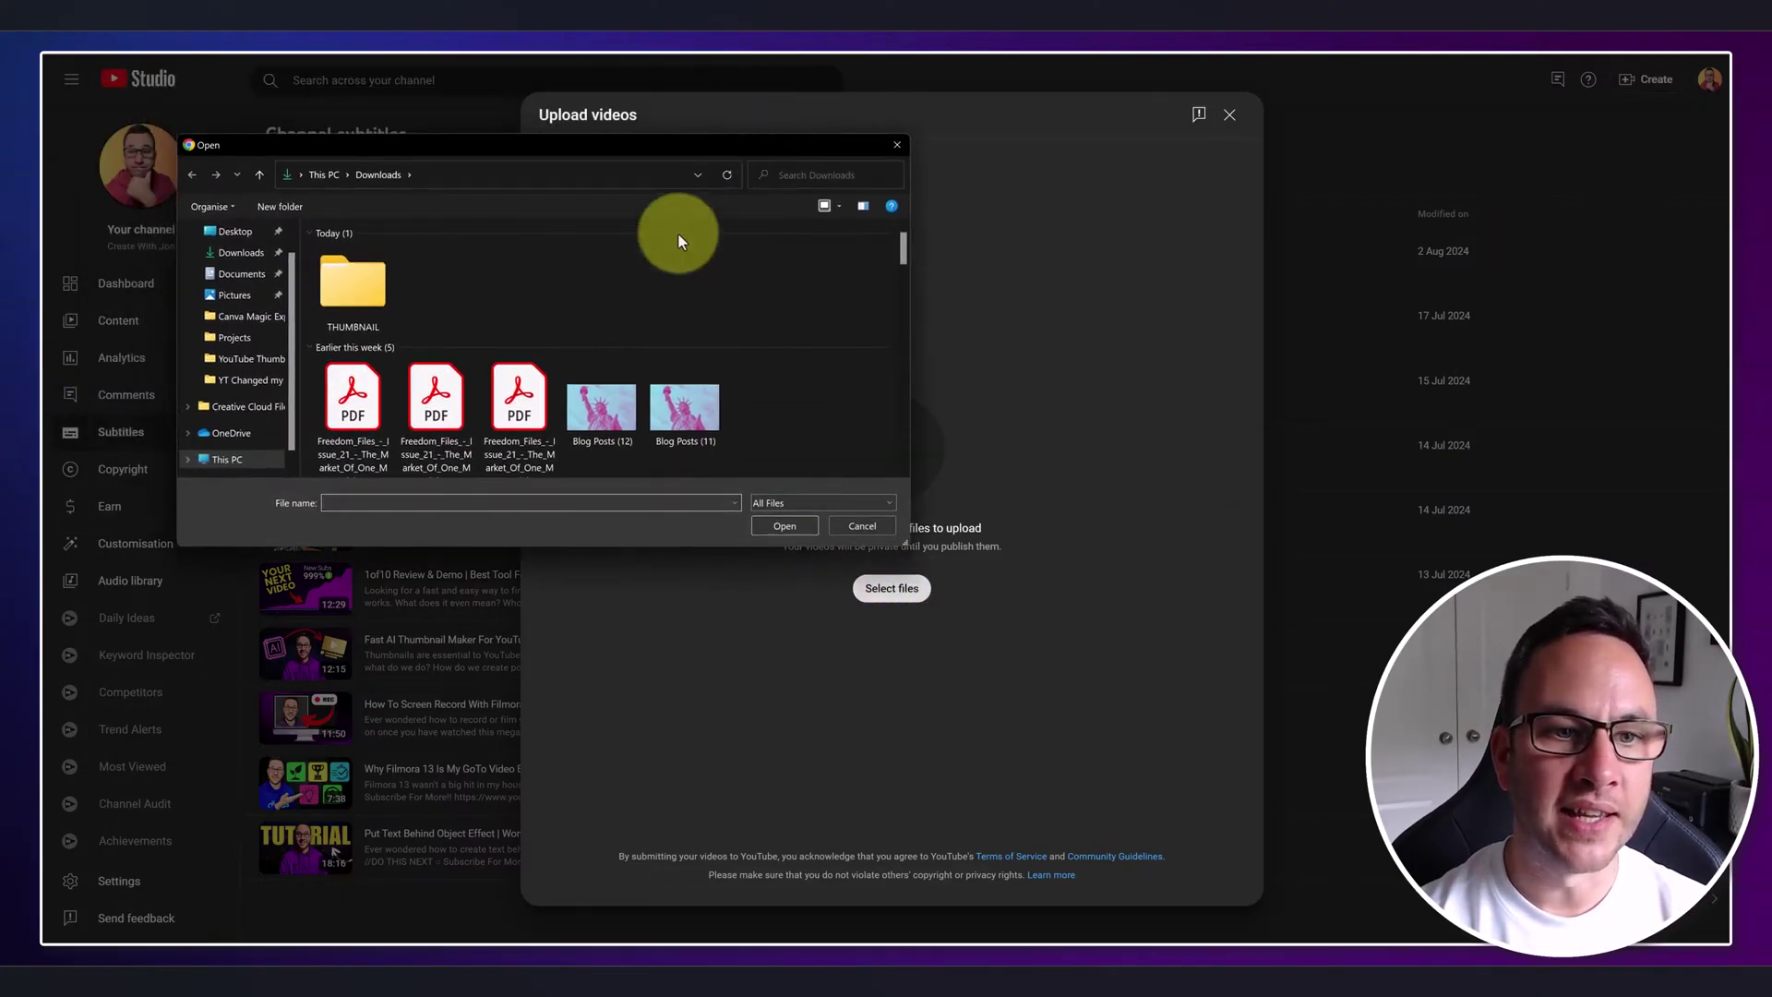
pyautogui.scroll(-5, 591, 350)
pyautogui.click(523, 424)
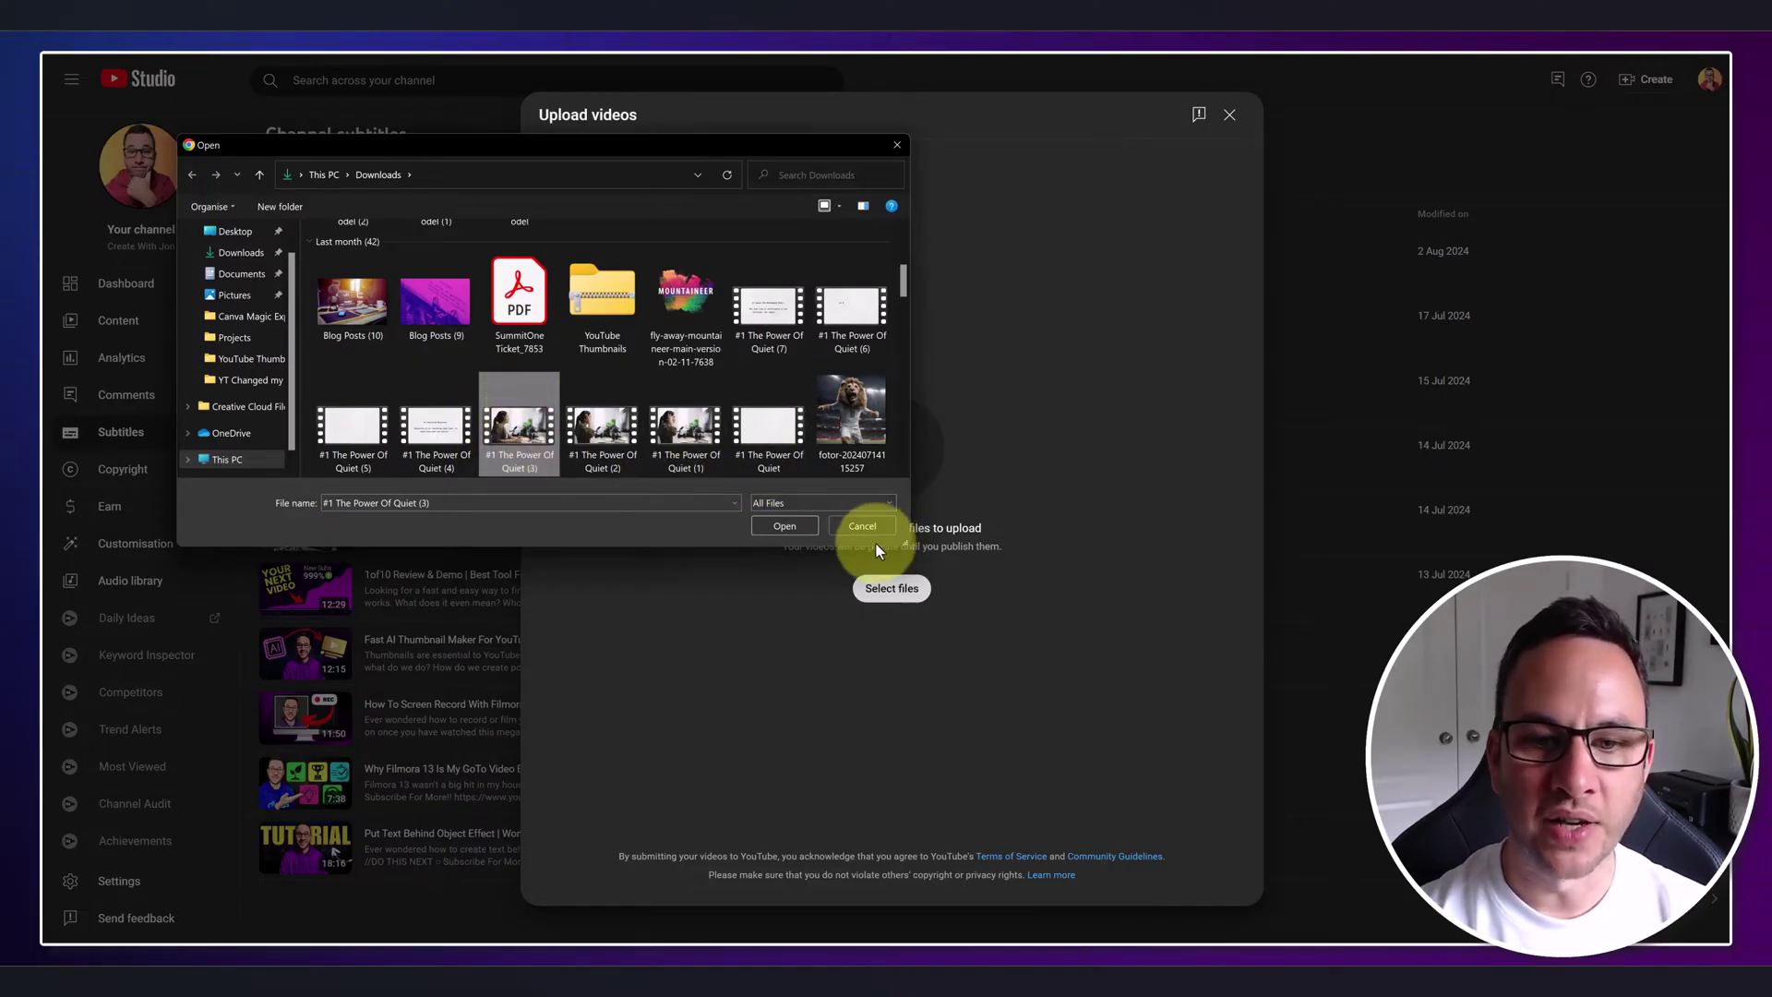
pyautogui.click(795, 528)
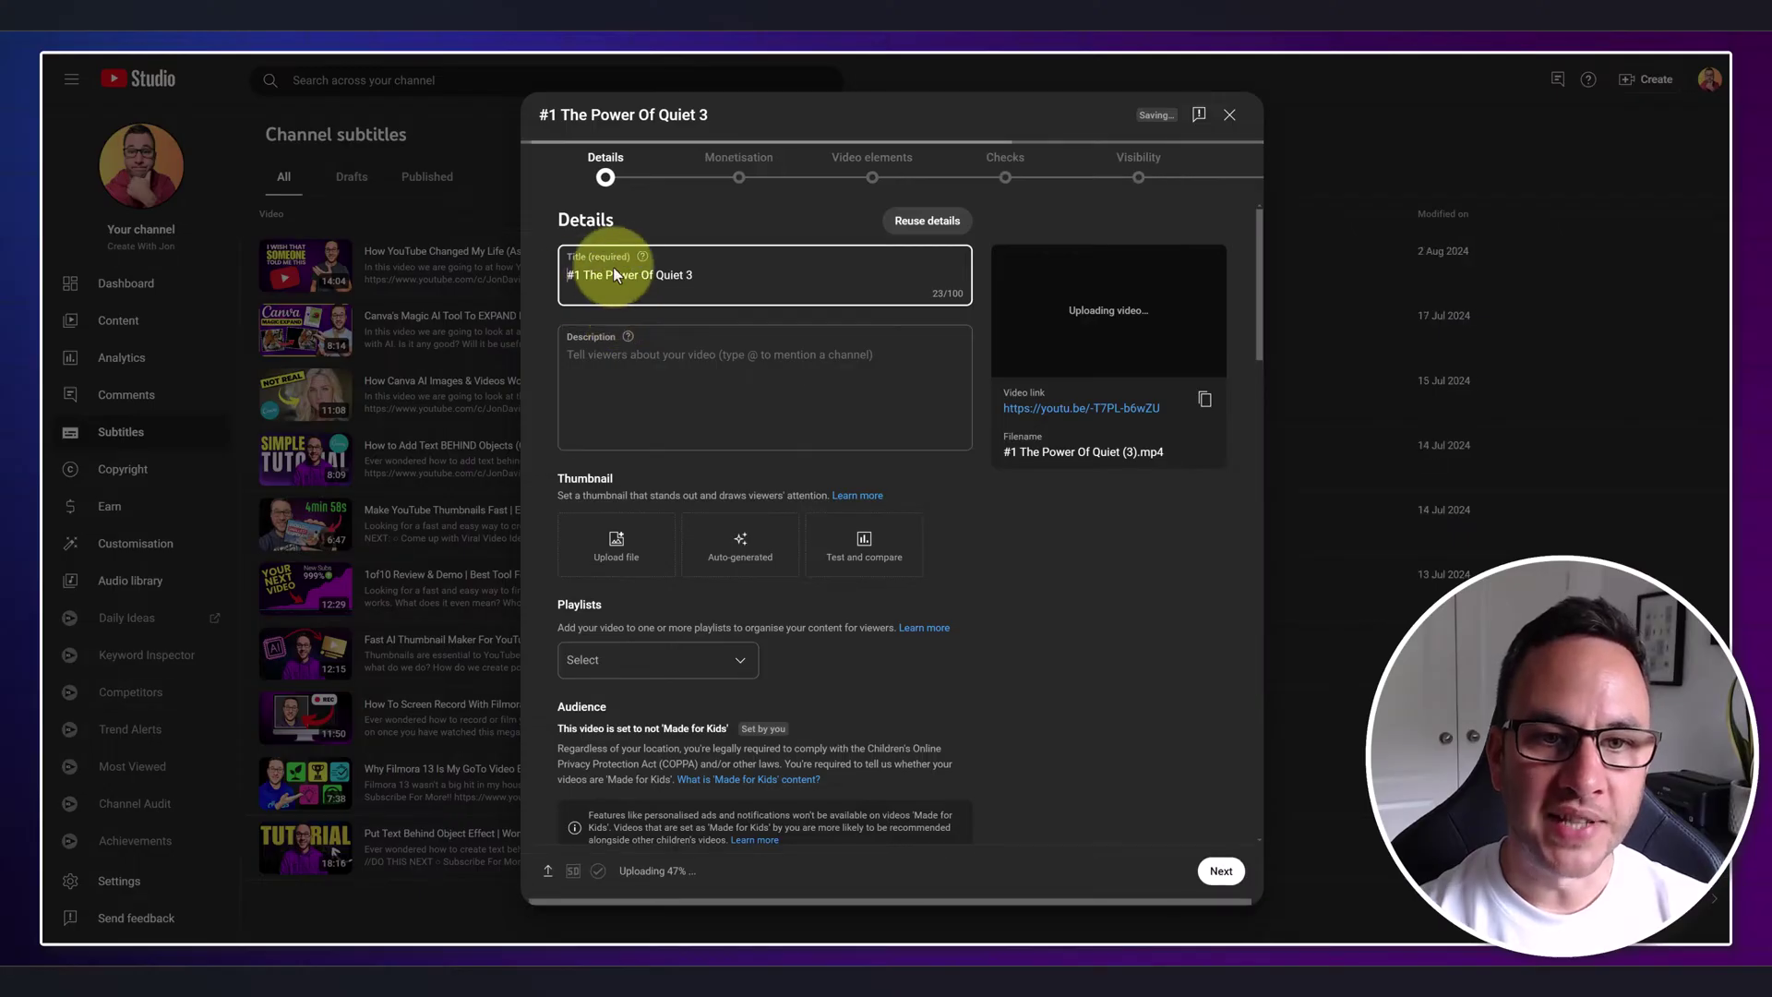
# Open the Test and compare thumbnail testing from the new upload's Thumbnail section.
pyautogui.click(615, 369)
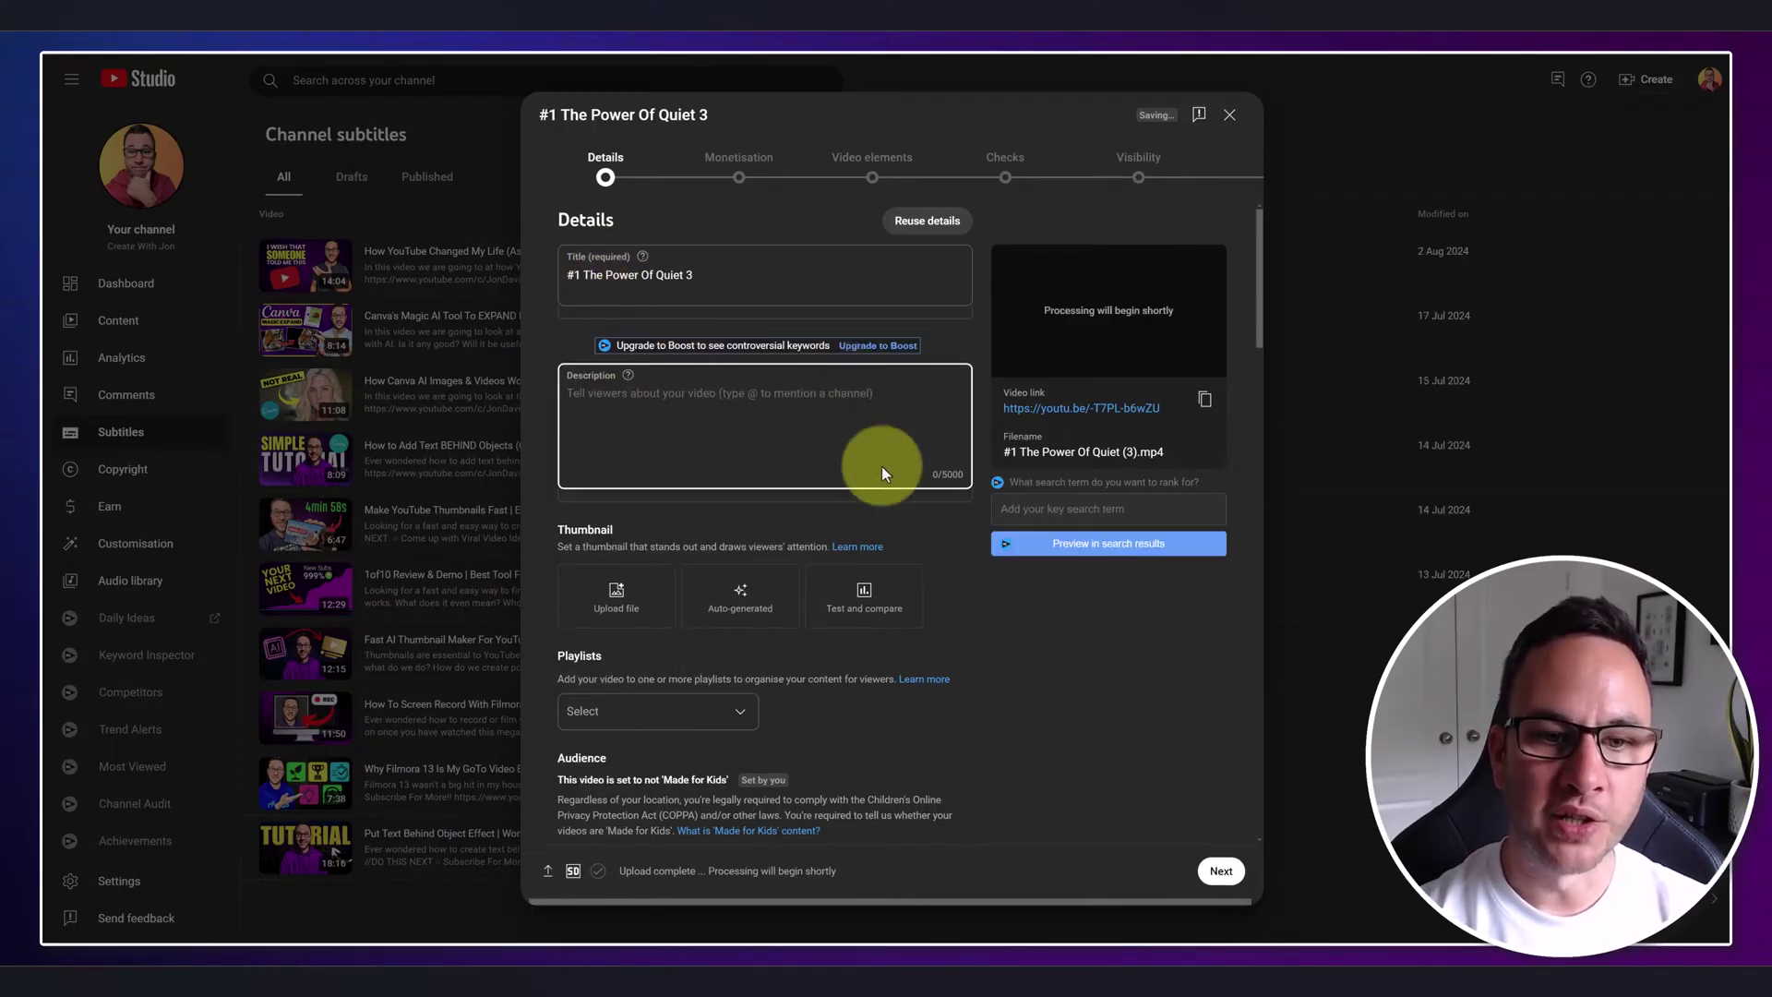
pyautogui.scroll(-3, 928, 550)
pyautogui.scroll(2, 929, 550)
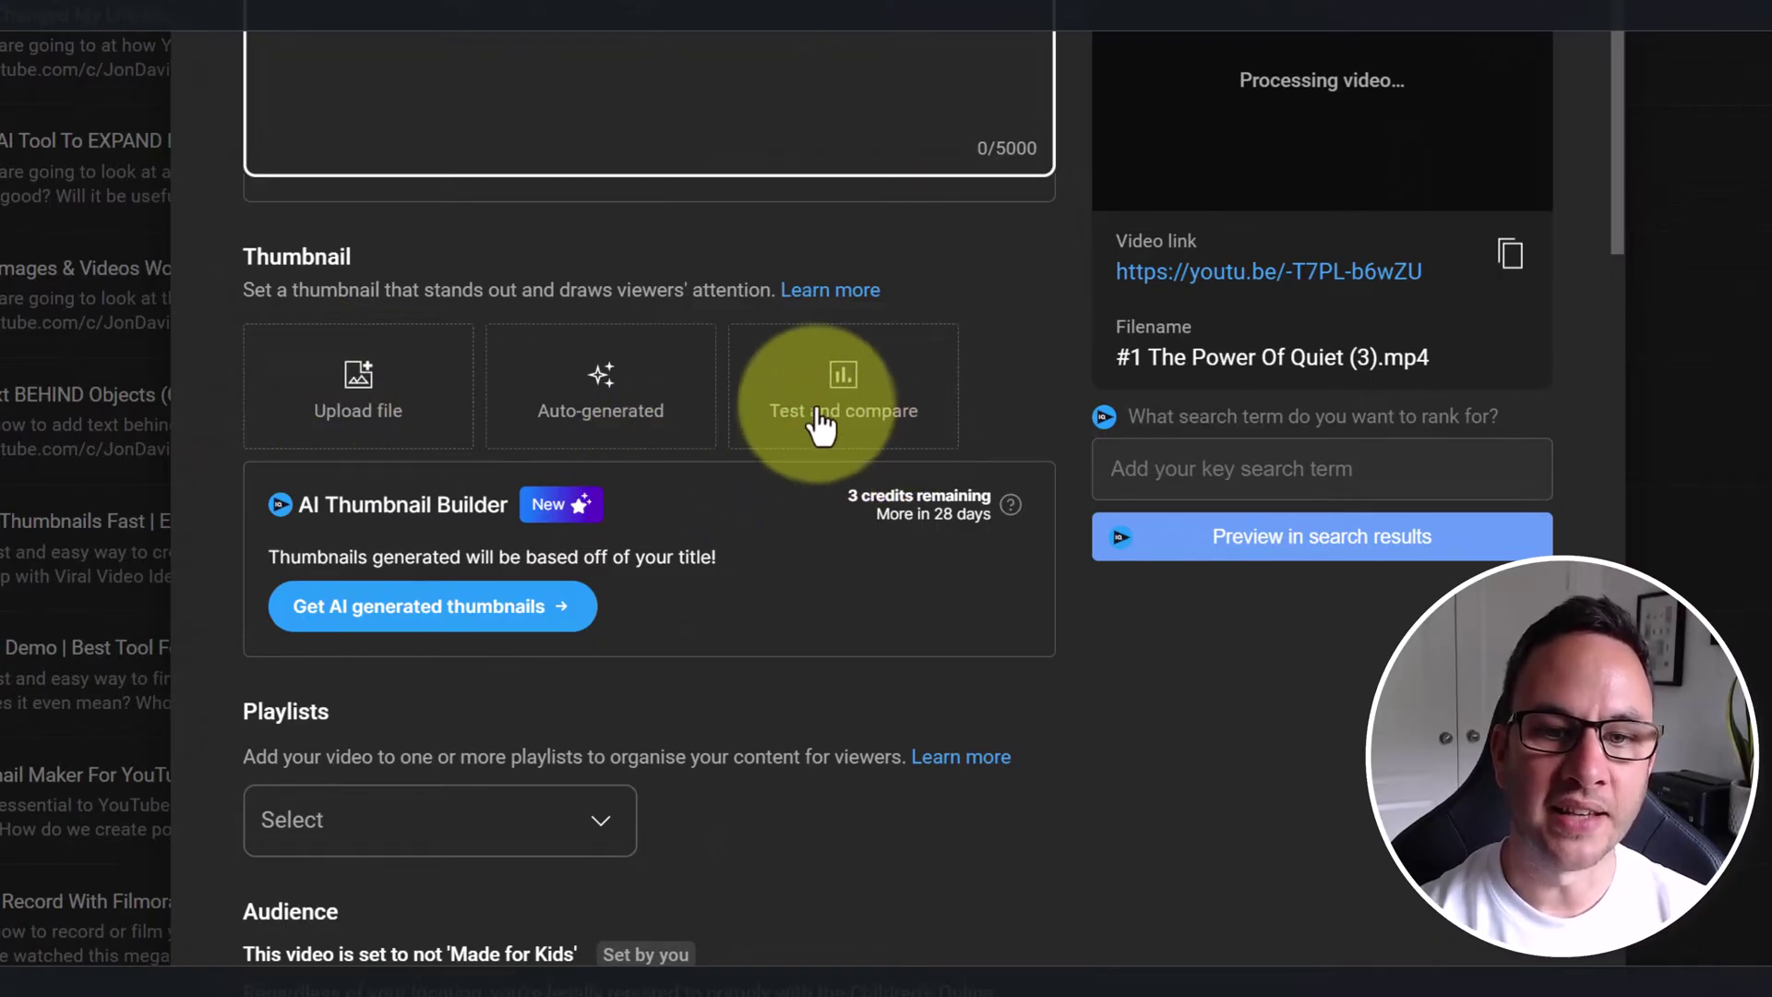
pyautogui.click(846, 407)
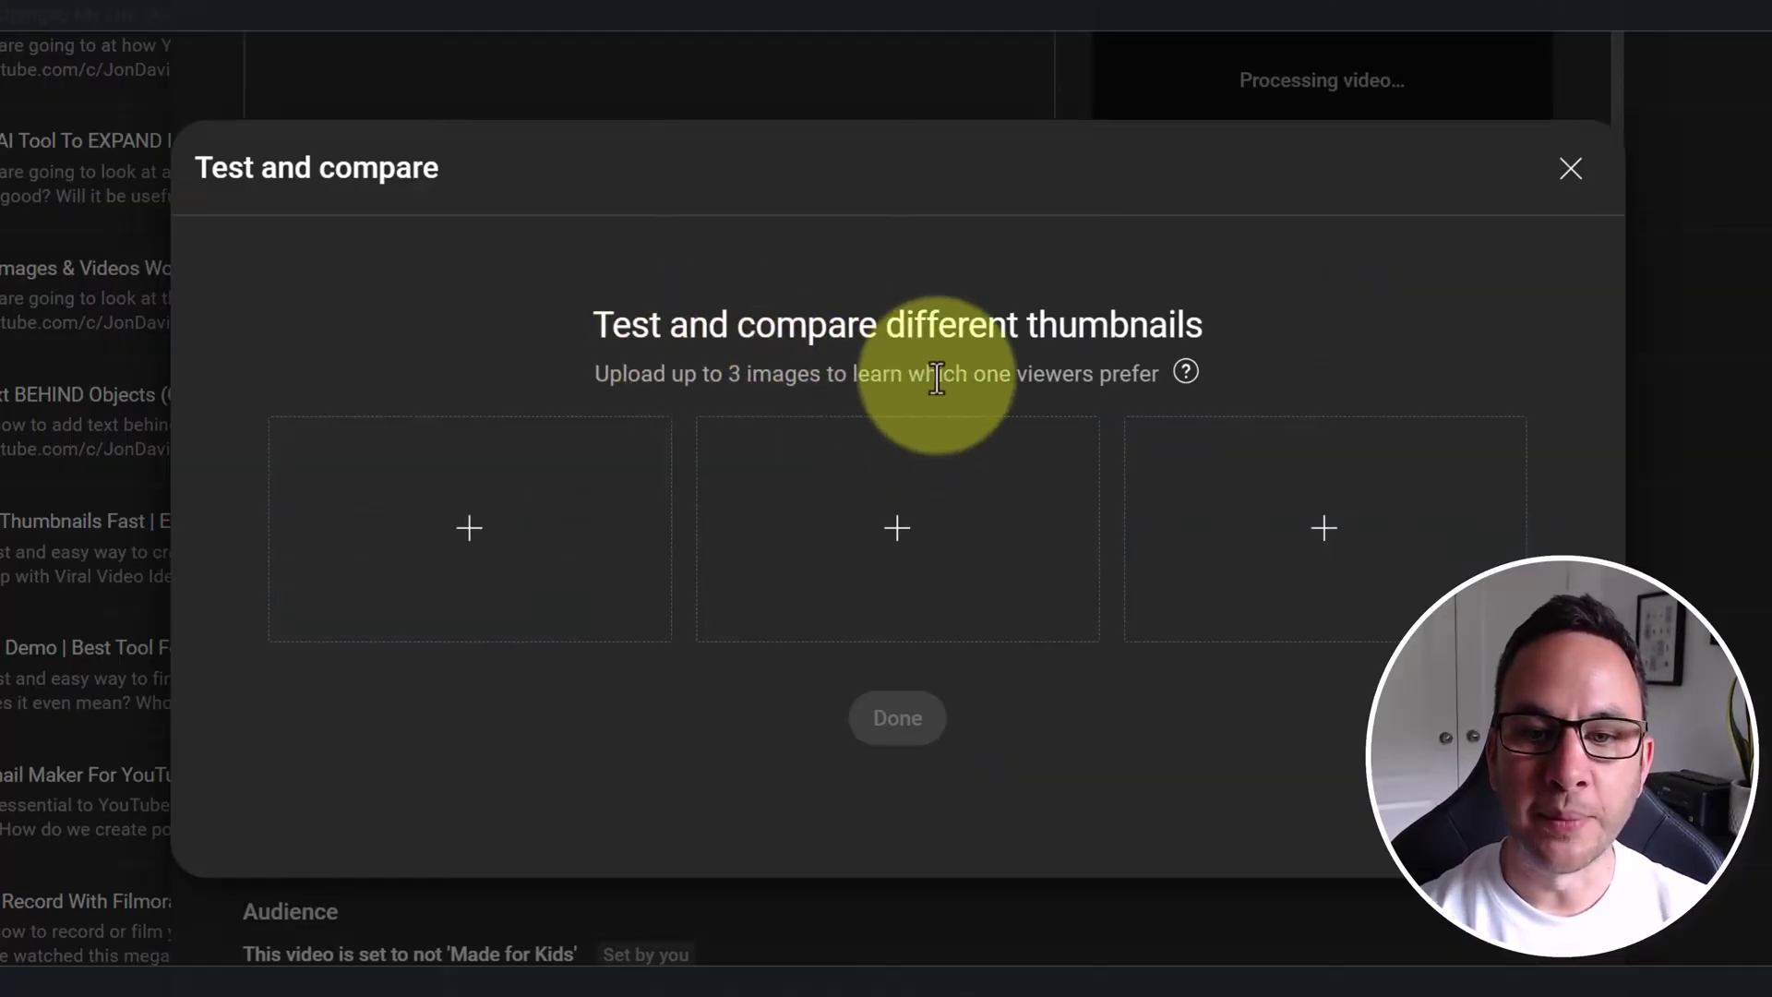
pyautogui.moveTo(1184, 383)
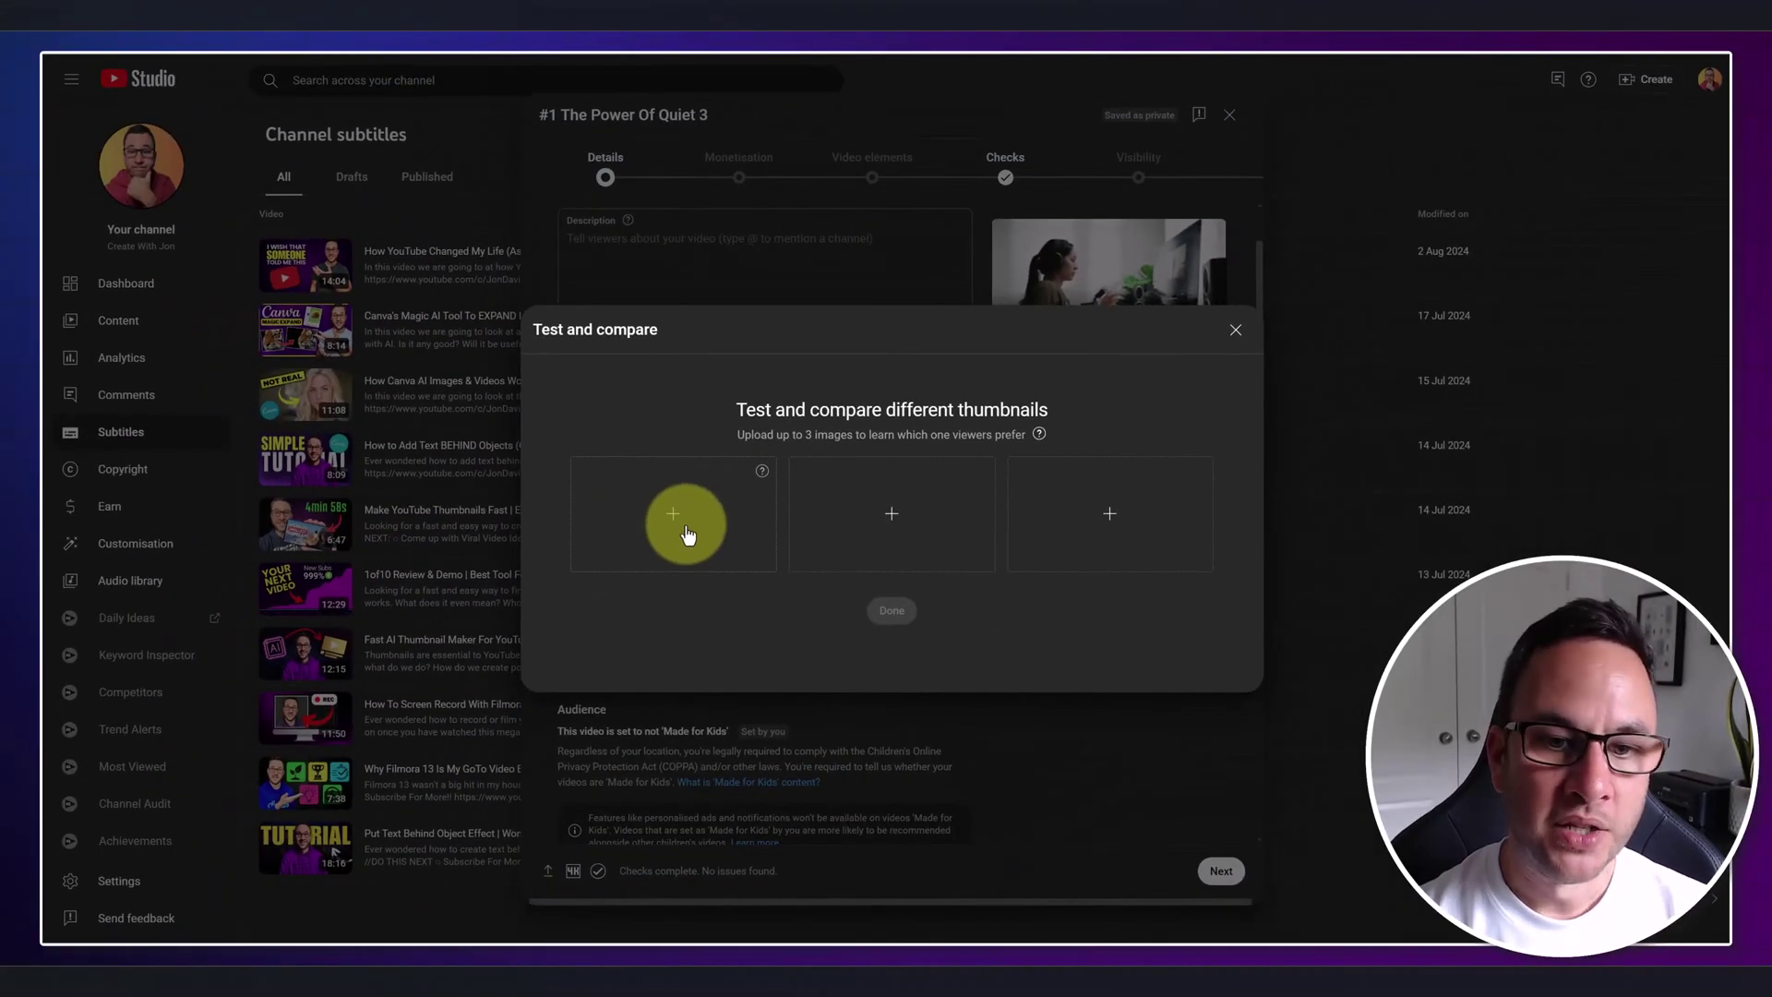
# Upload images 1, 2 and 3 from the THUMBNAIL folder as test thumbnails A, B and C.
pyautogui.click(686, 529)
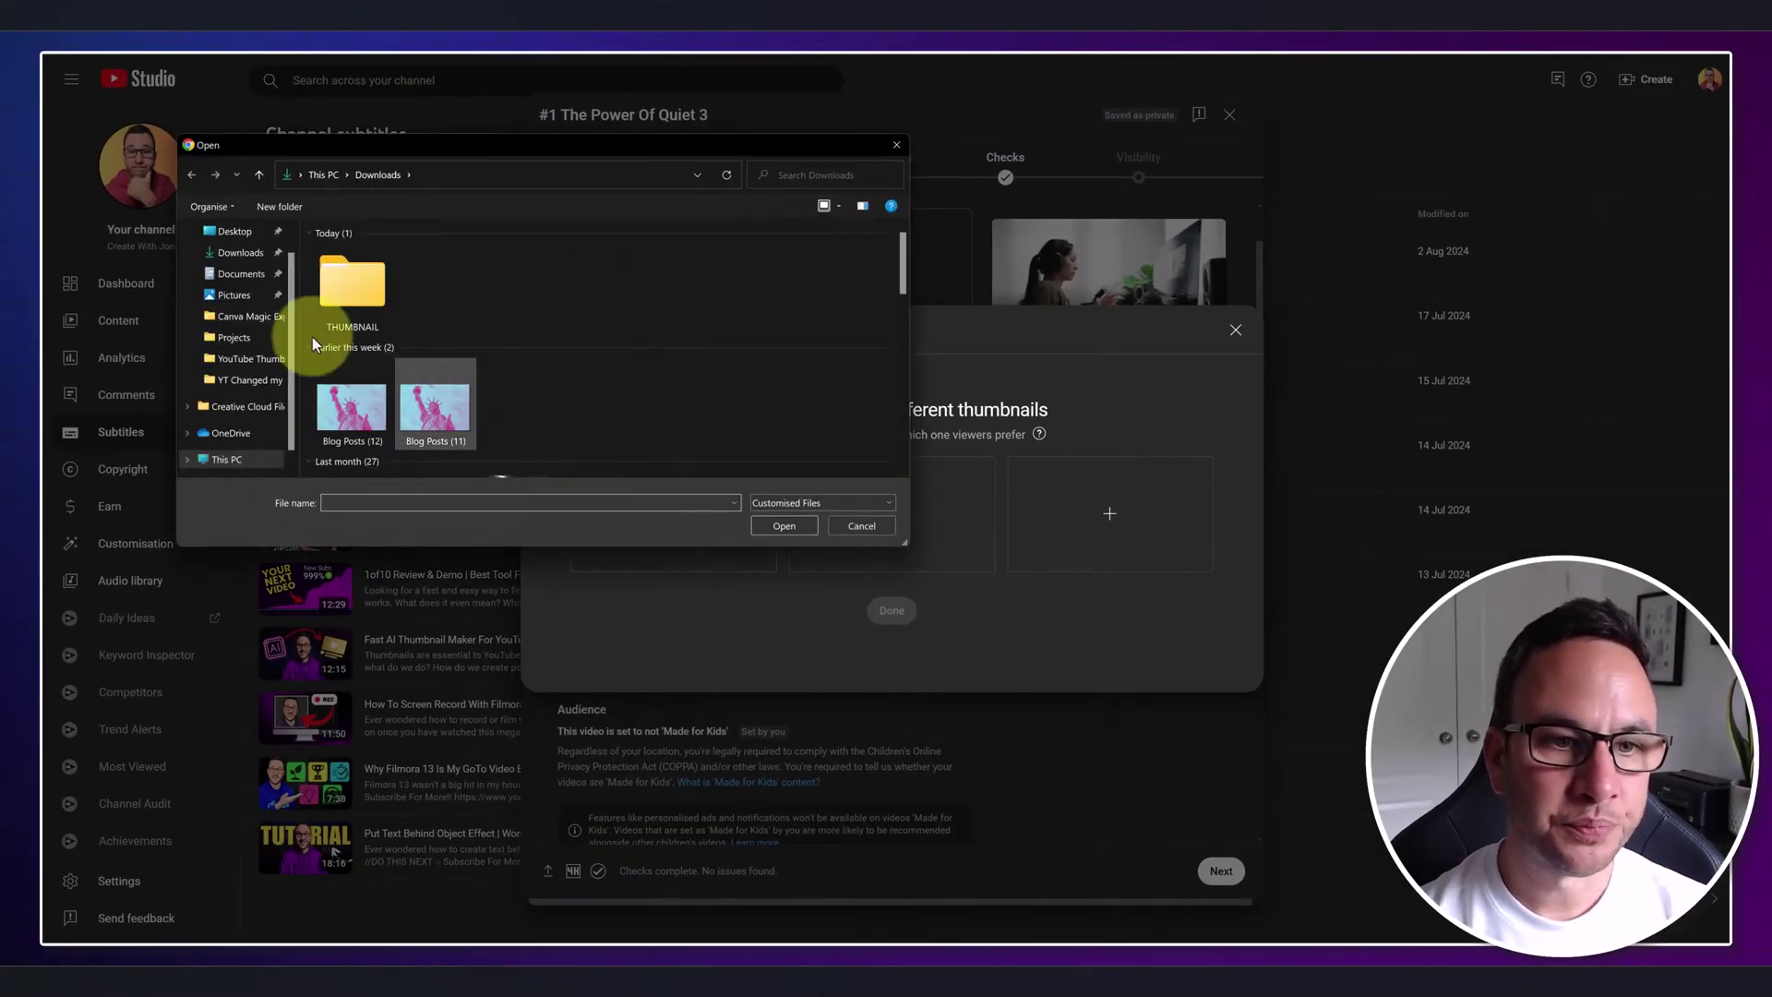
pyautogui.doubleClick(321, 285)
pyautogui.doubleClick(351, 274)
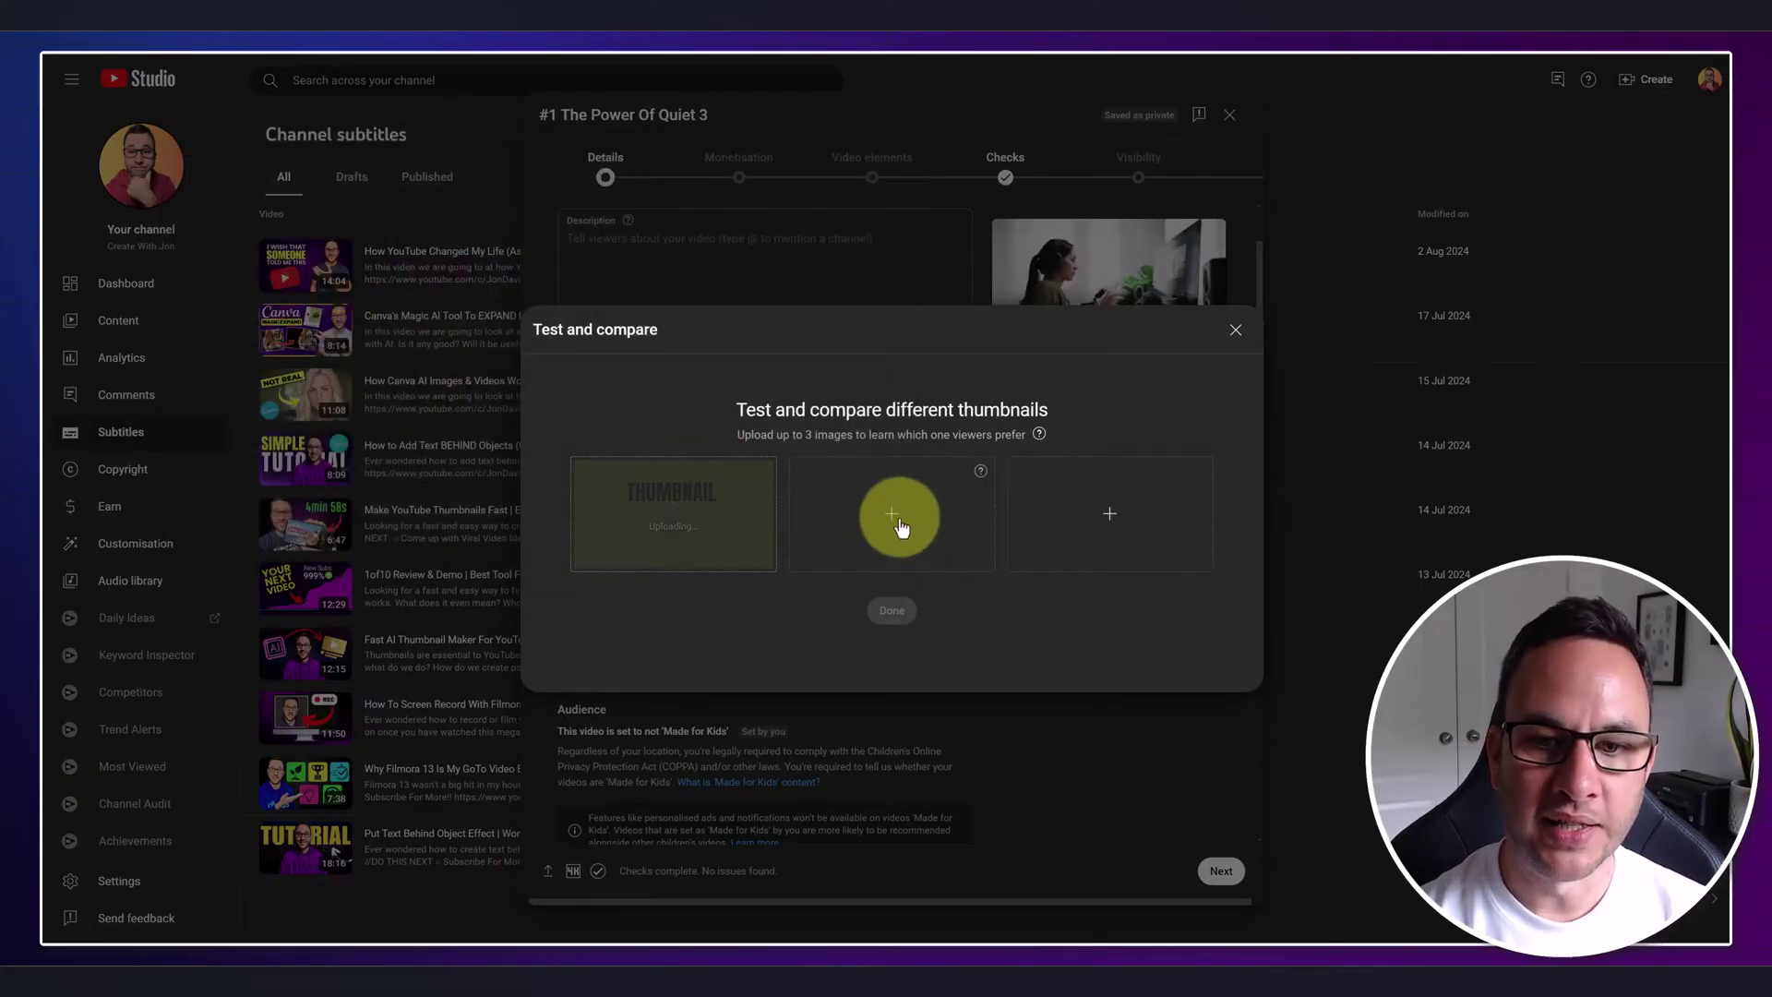
pyautogui.click(902, 523)
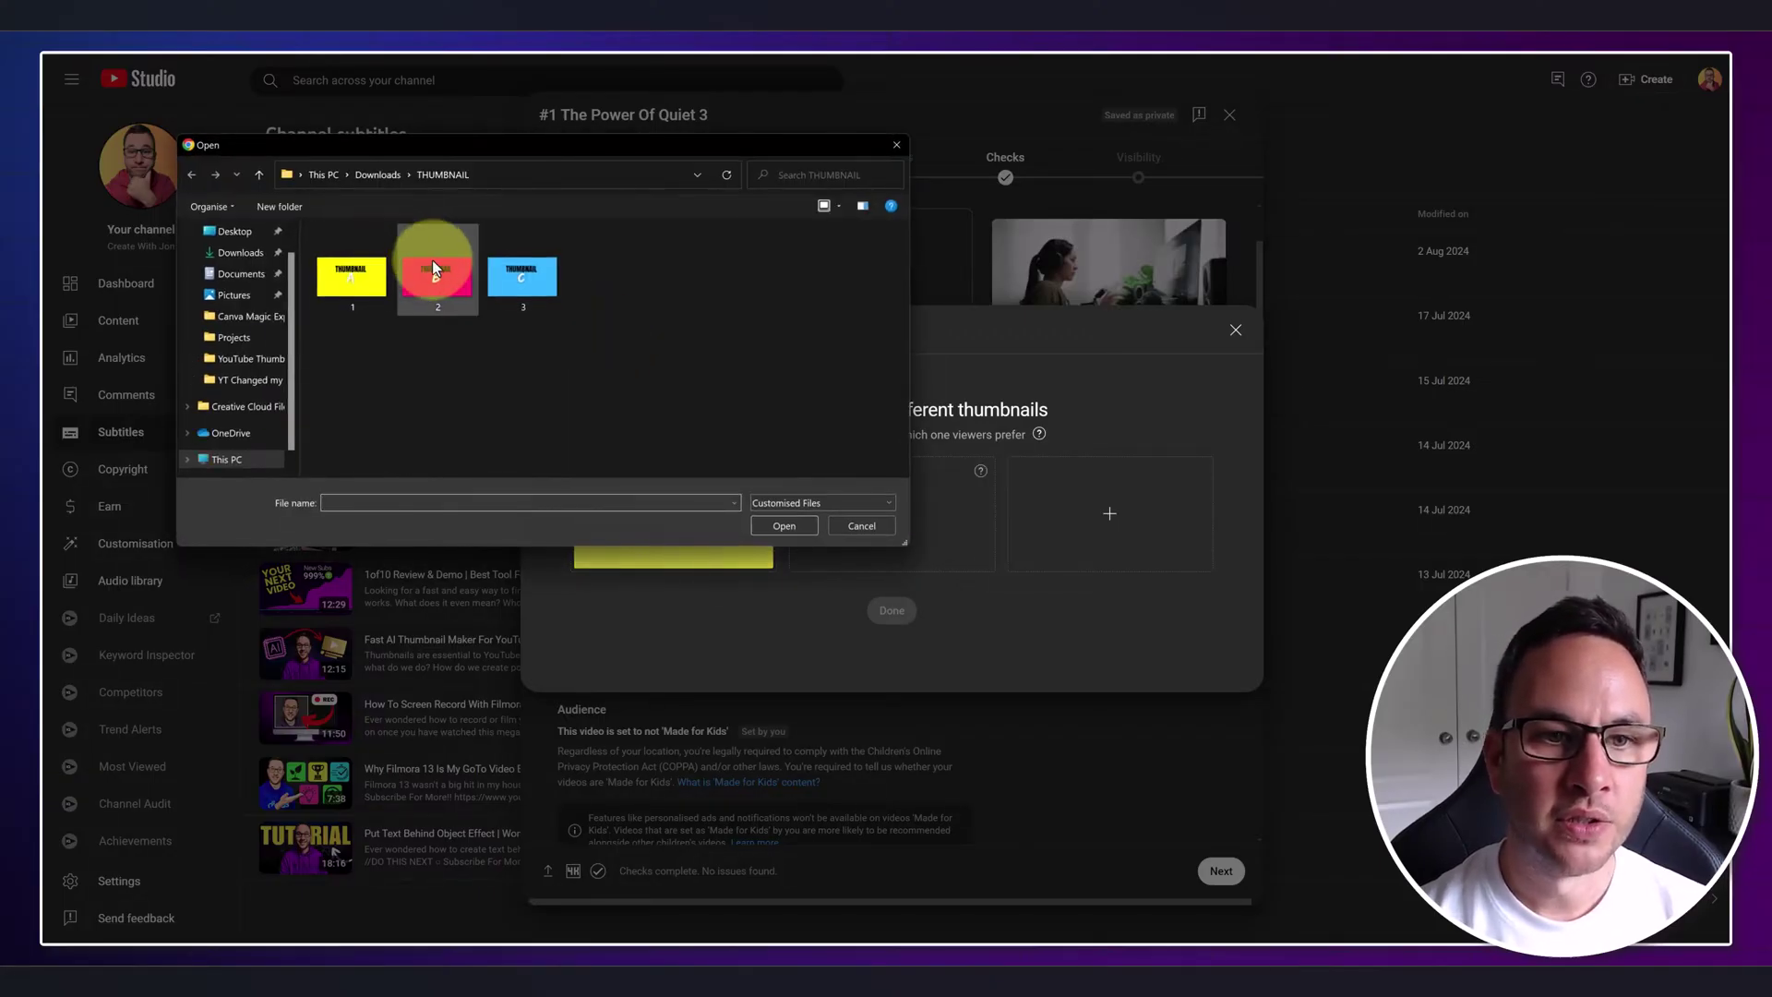
pyautogui.doubleClick(446, 273)
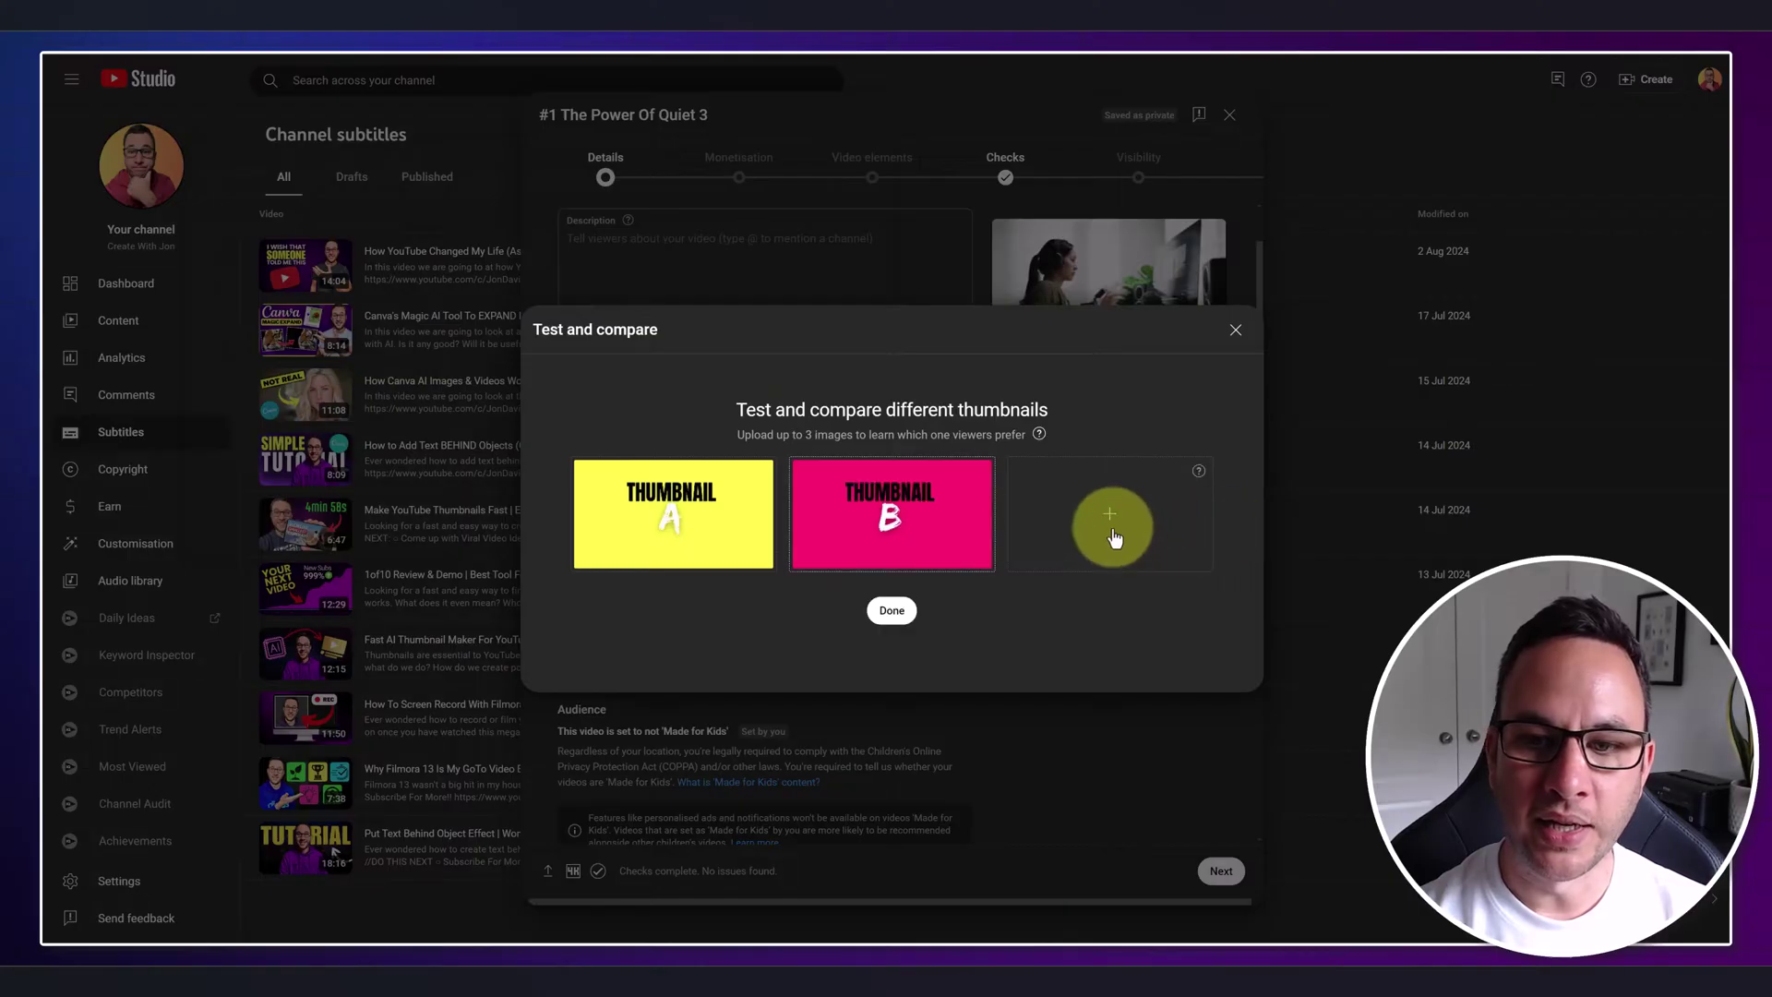
pyautogui.click(1113, 524)
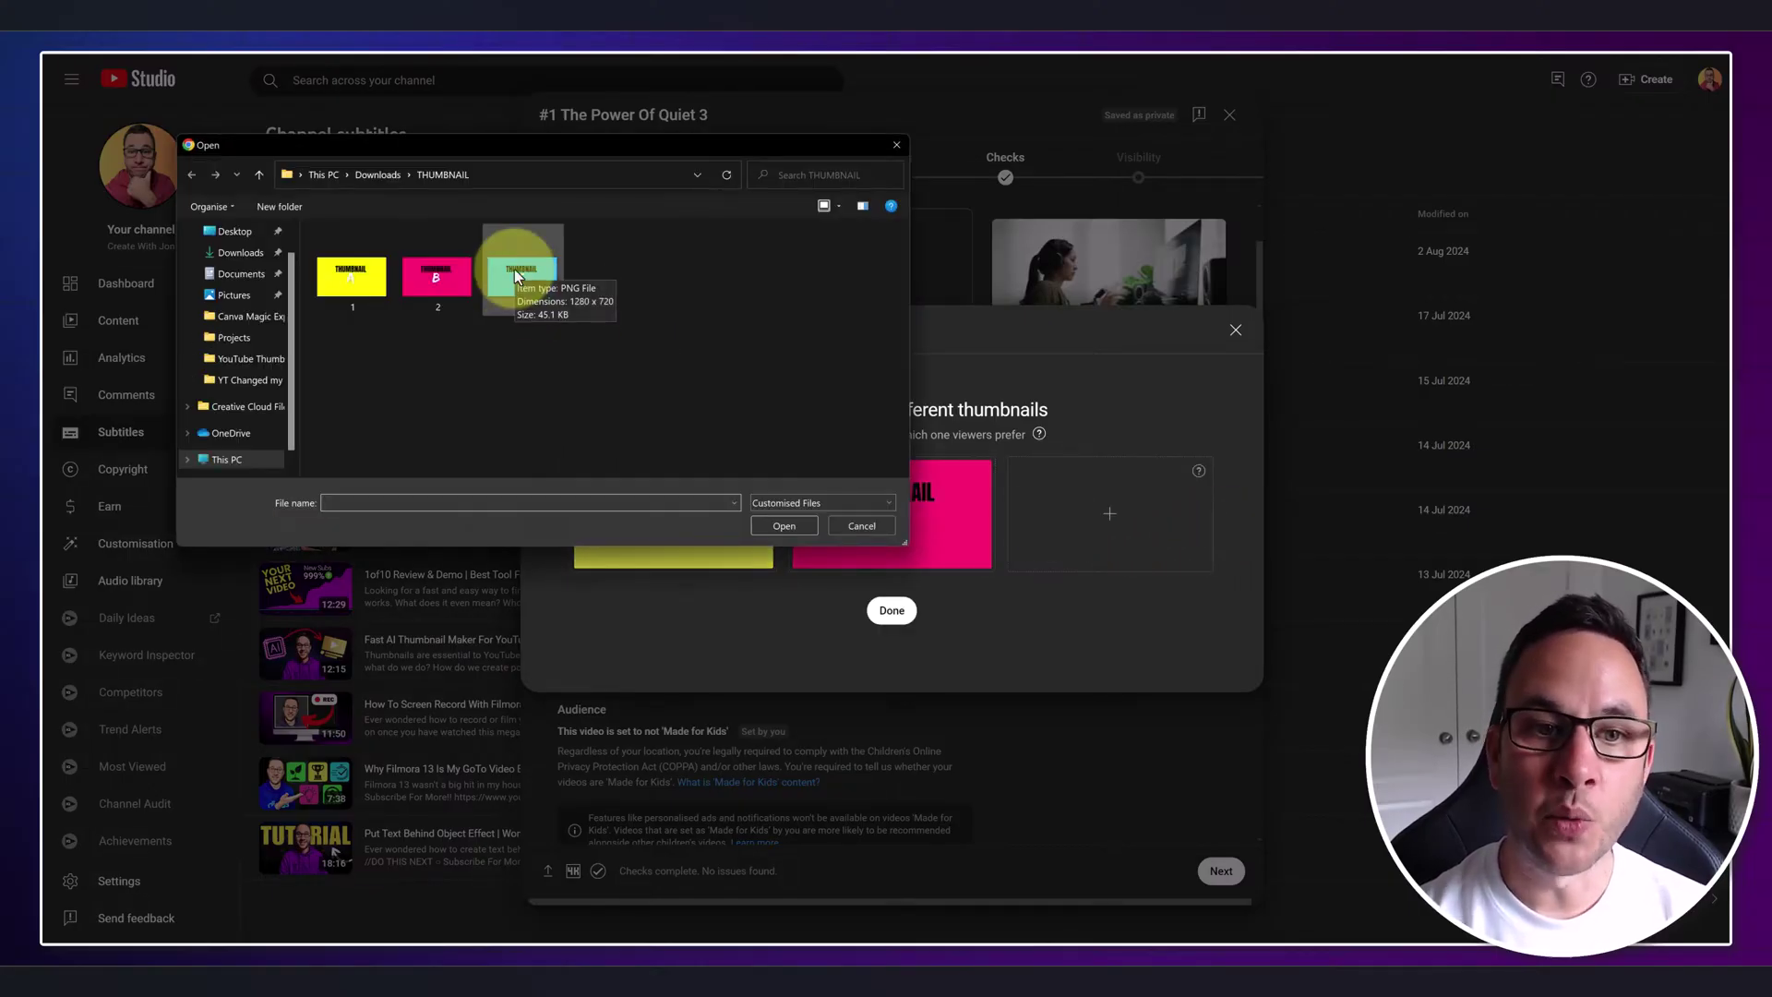
pyautogui.doubleClick(514, 272)
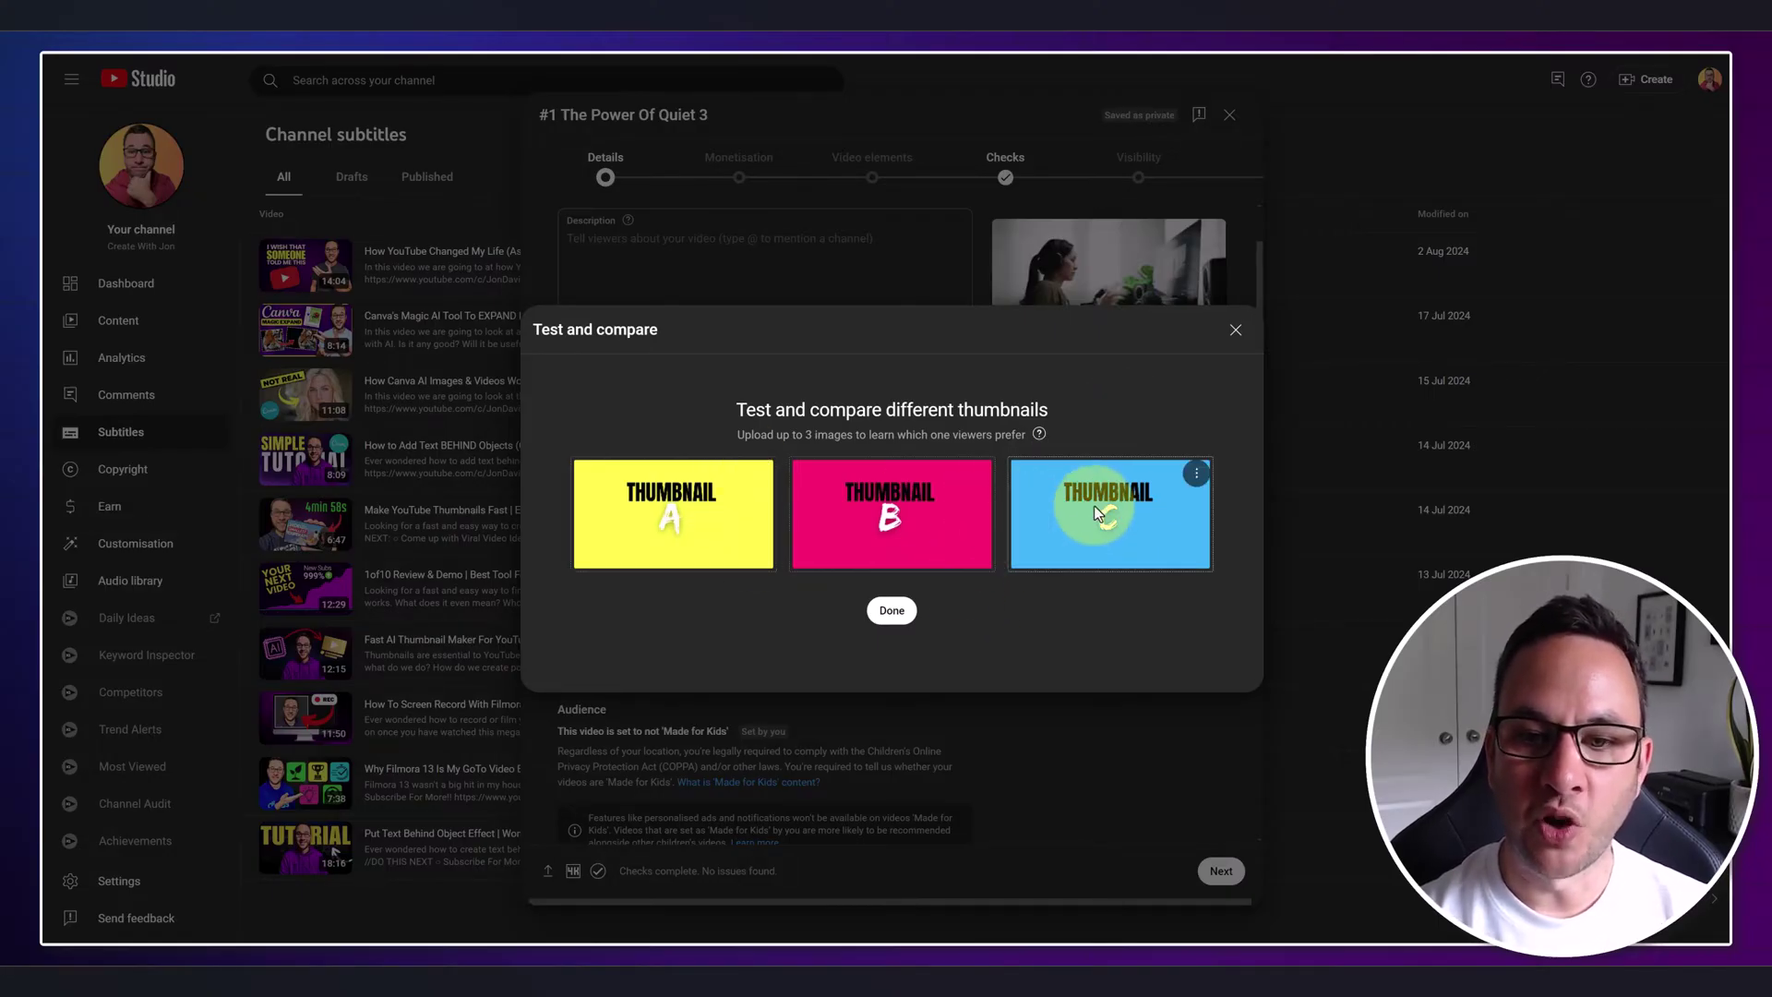
# Review thumbnail C's options, then confirm the three-thumbnail test with Done.
pyautogui.click(1198, 478)
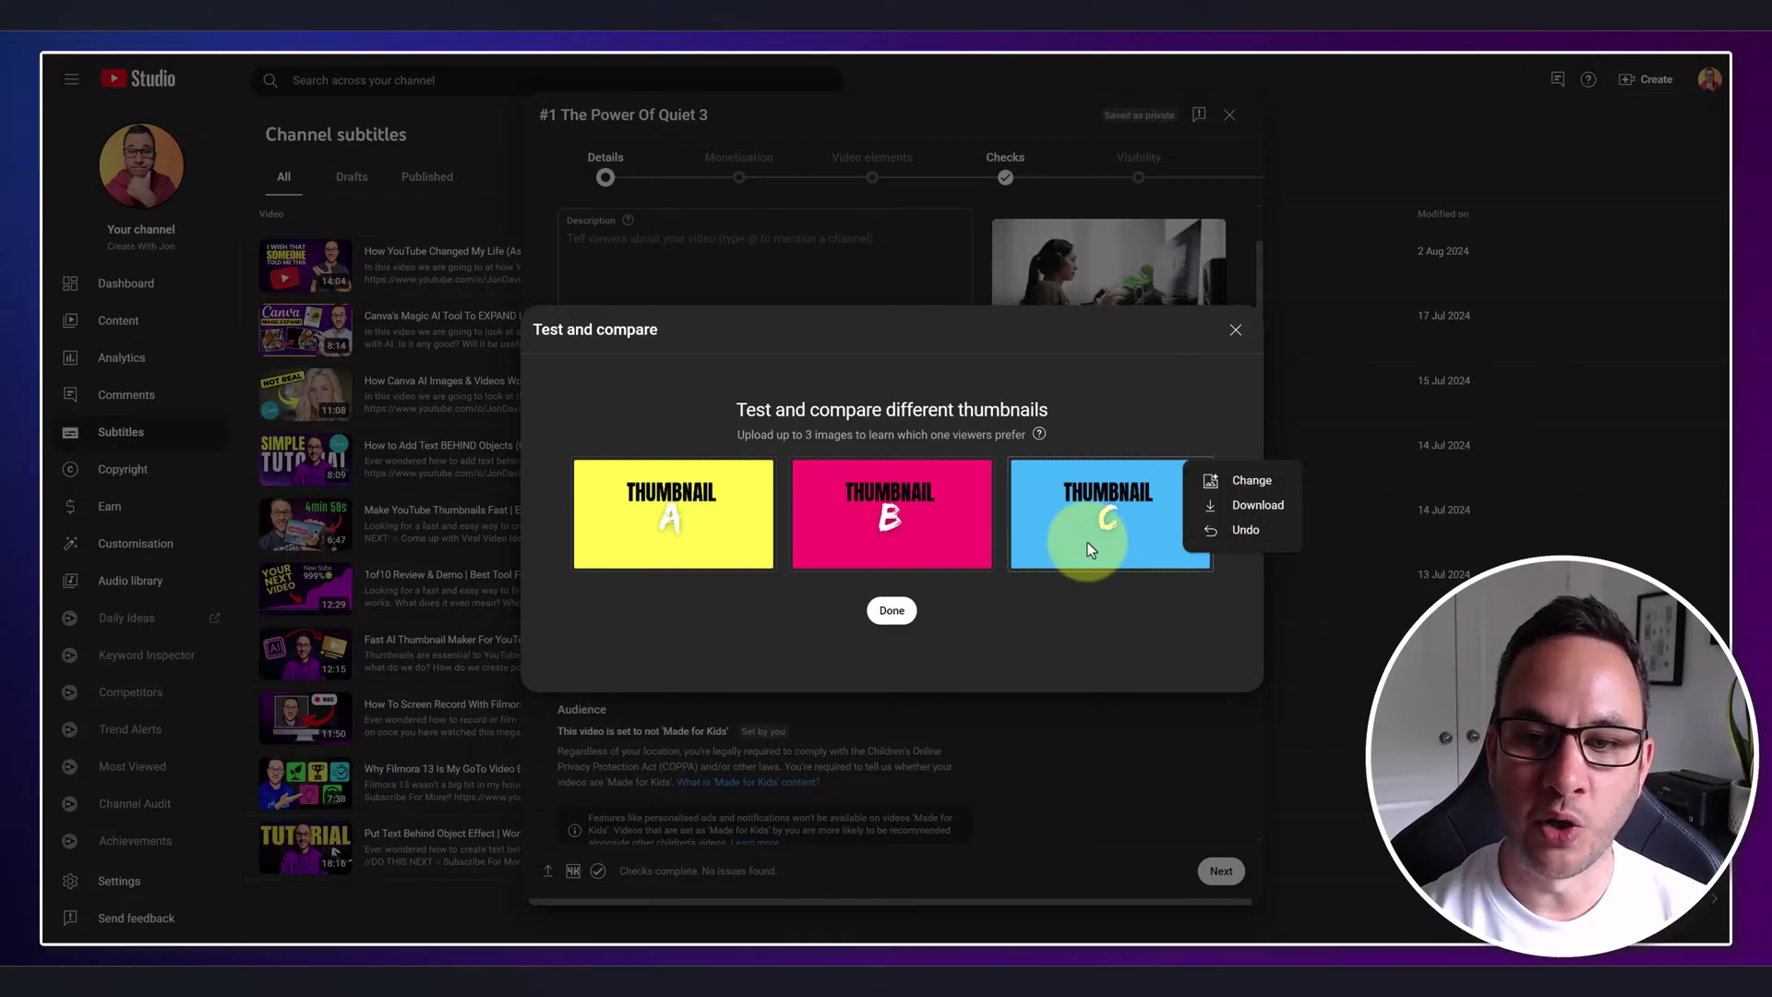
pyautogui.click(1050, 622)
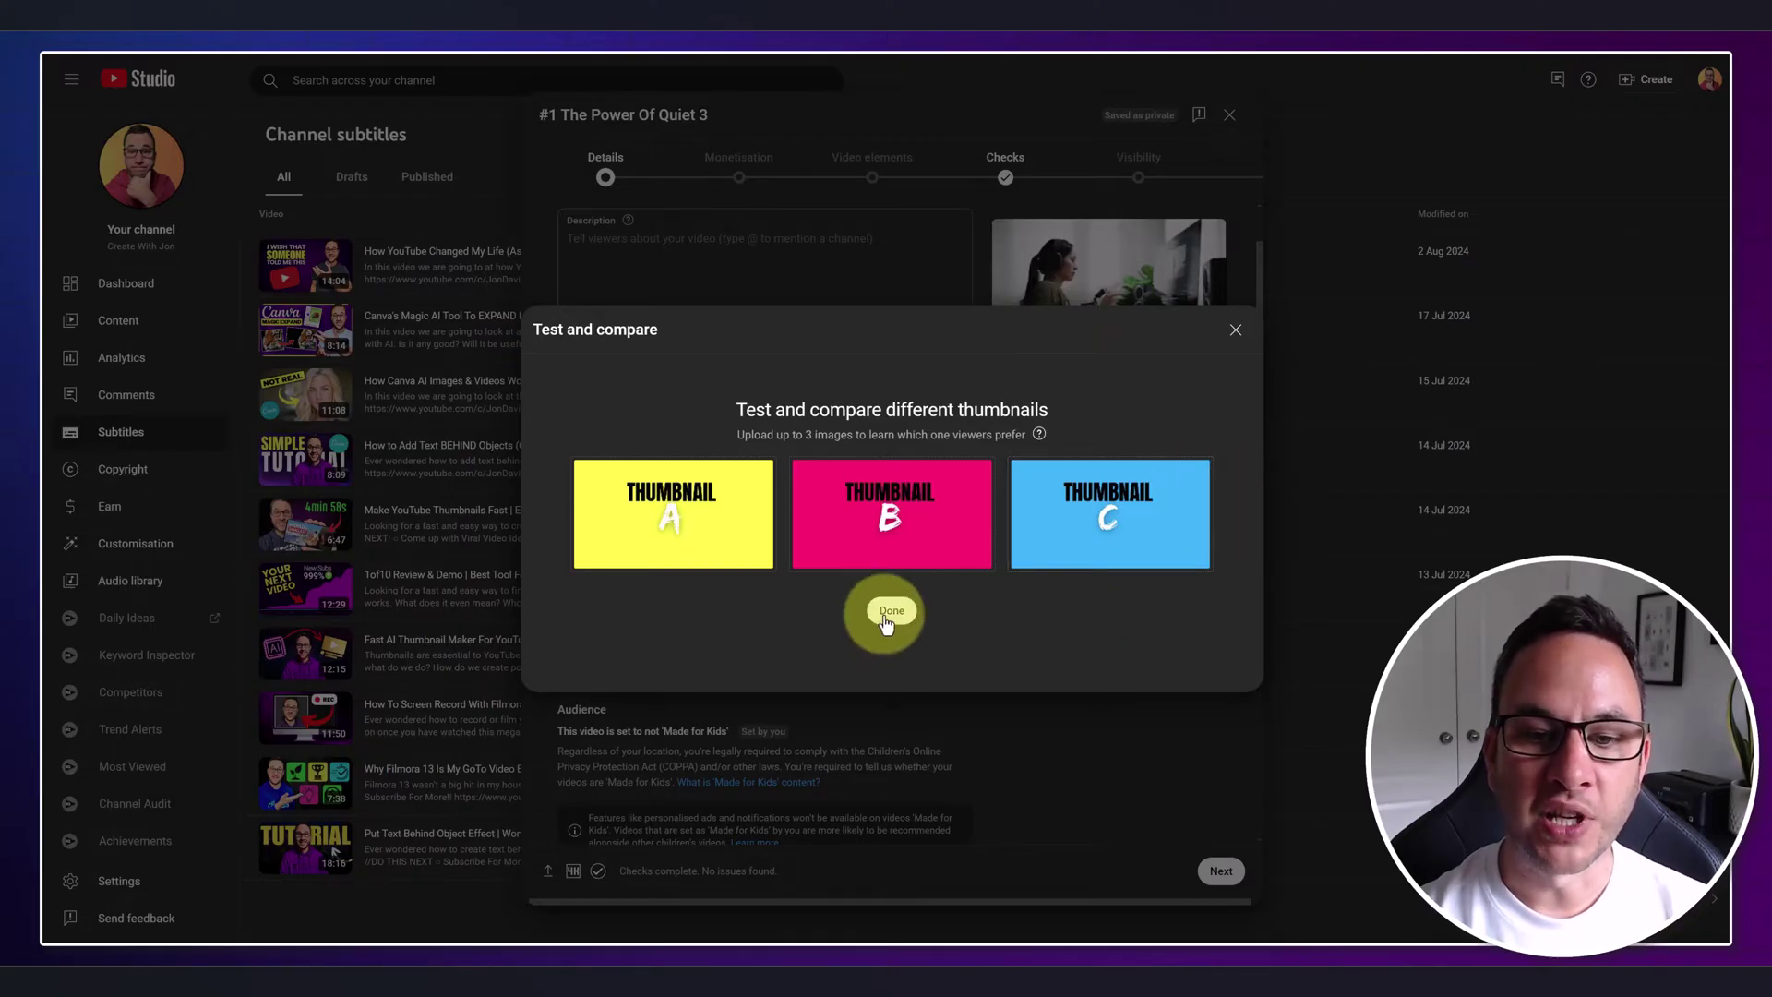
pyautogui.click(884, 616)
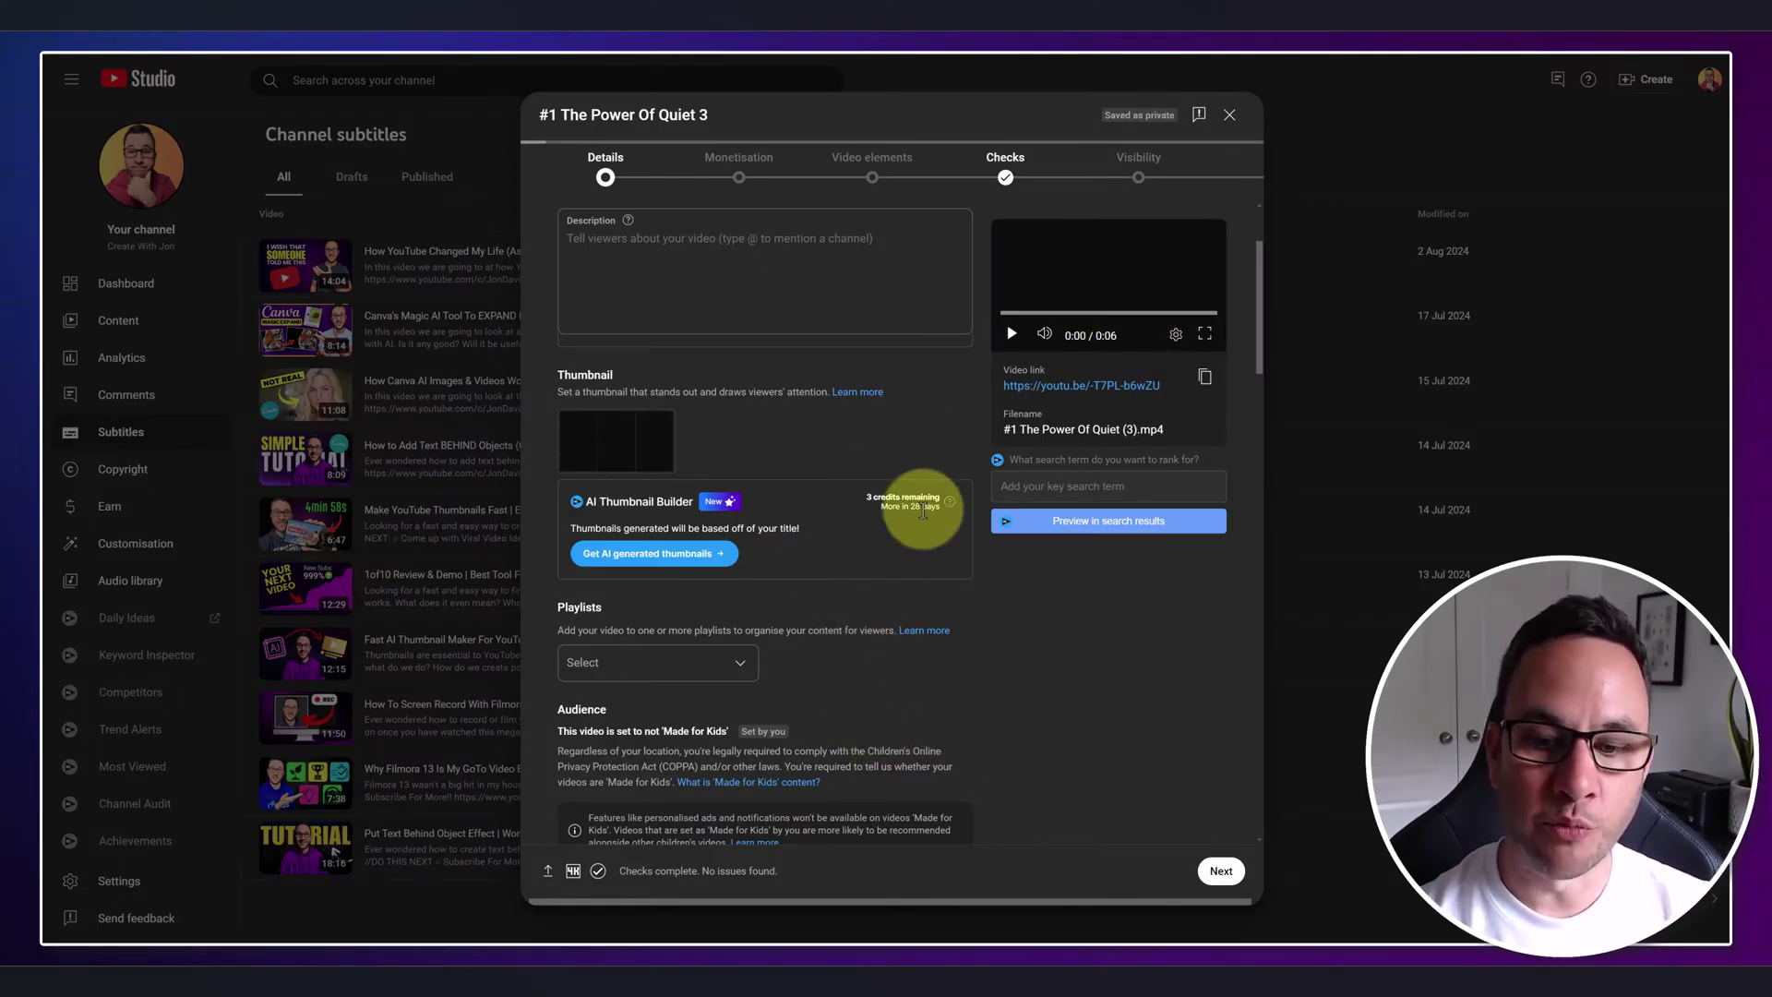
# Save and close the '#1 The Power Of Quiet 3' draft to return to Channel content.
pyautogui.click(1231, 115)
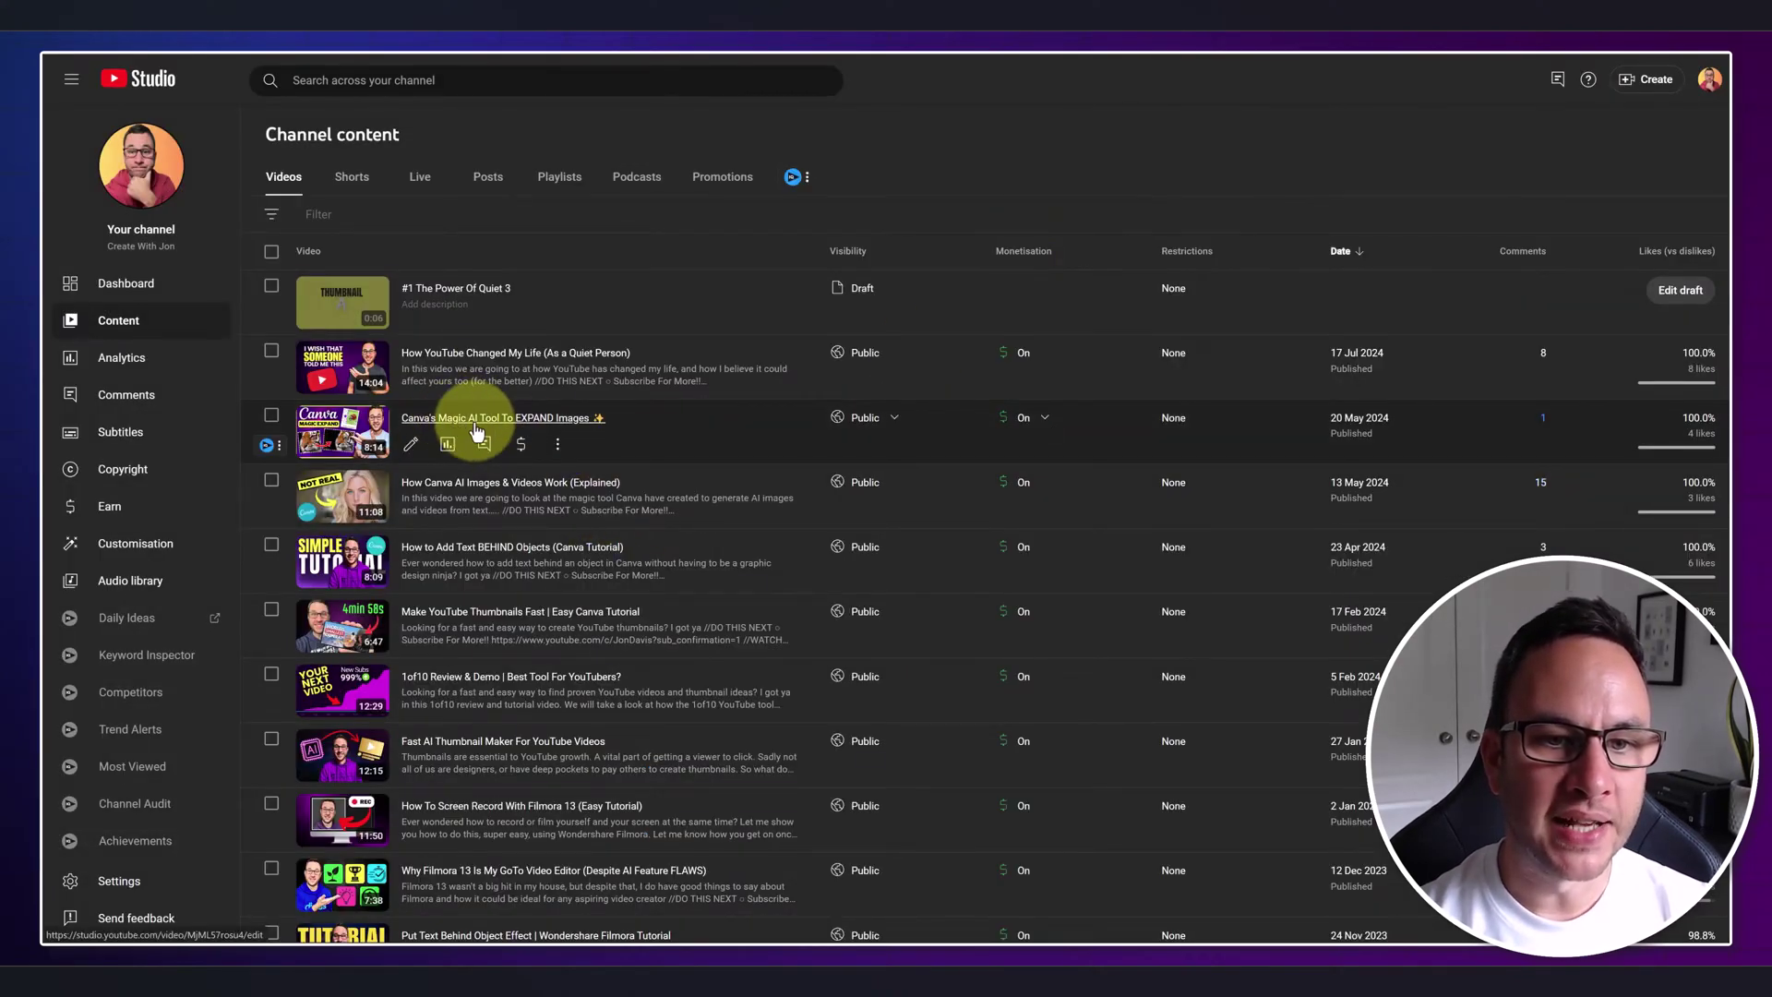
# Open 'Canva's Magic AI Tool To EXPAND Images' details and scroll to its current thumbnail.
pyautogui.click(476, 420)
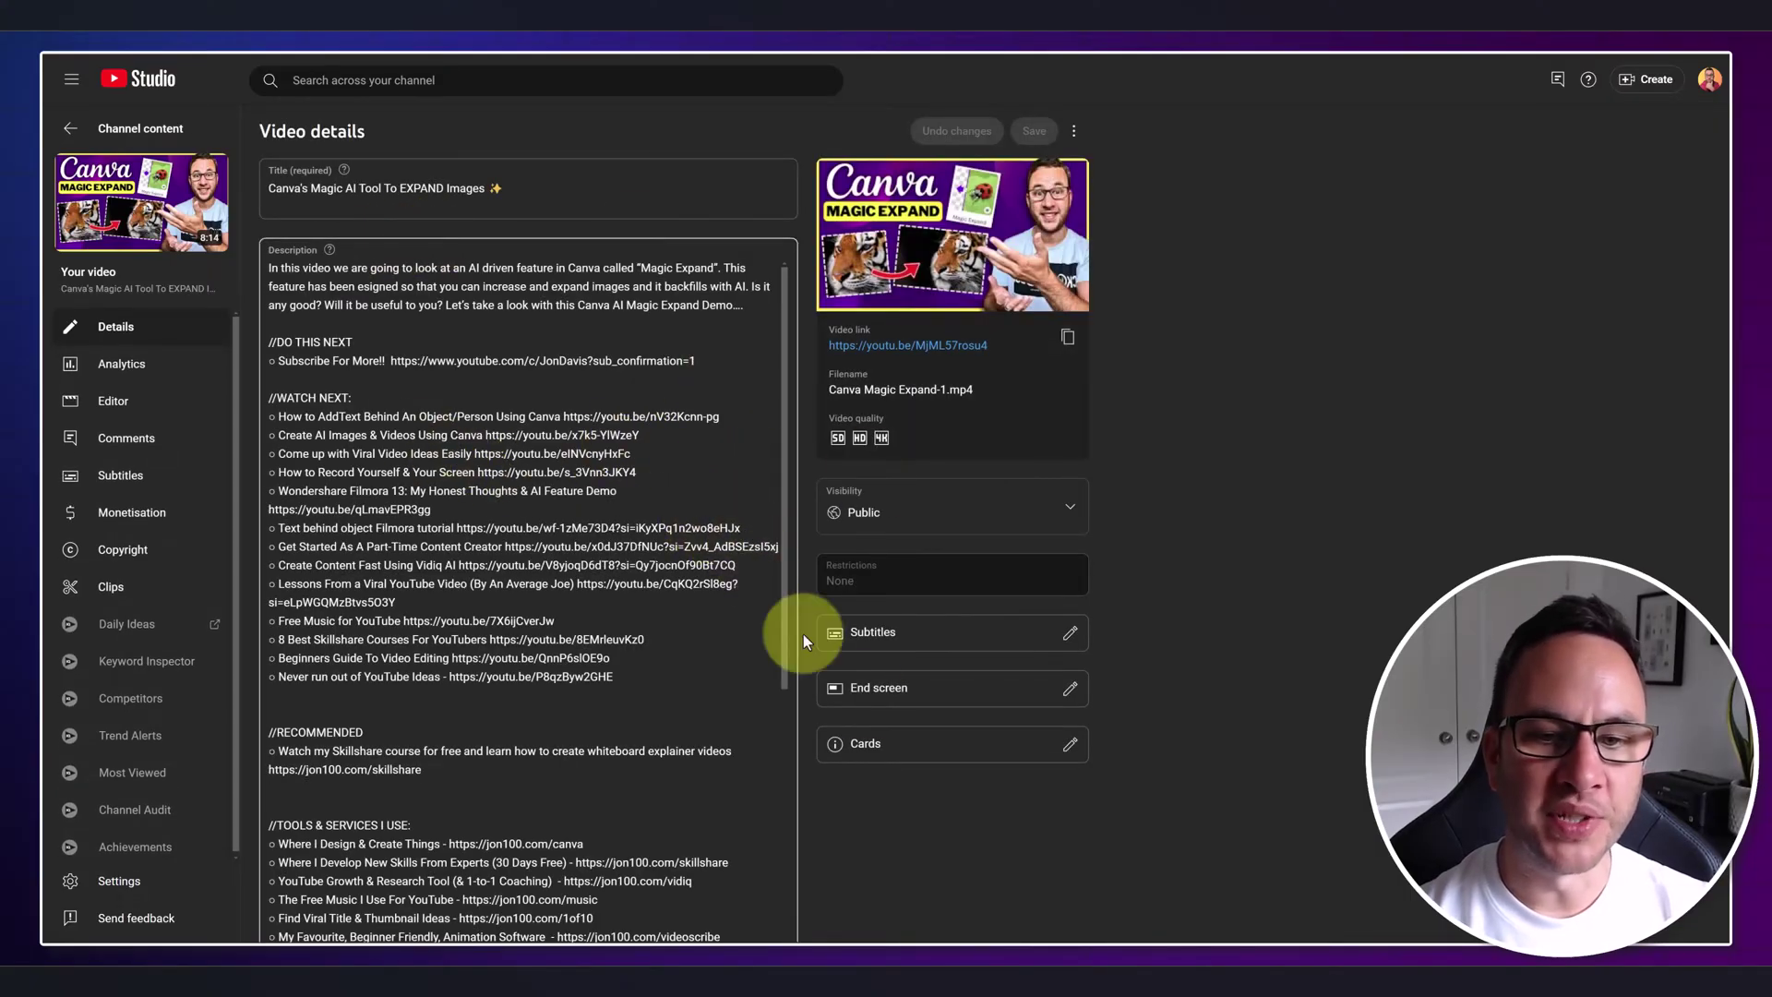
pyautogui.scroll(-2, 884, 821)
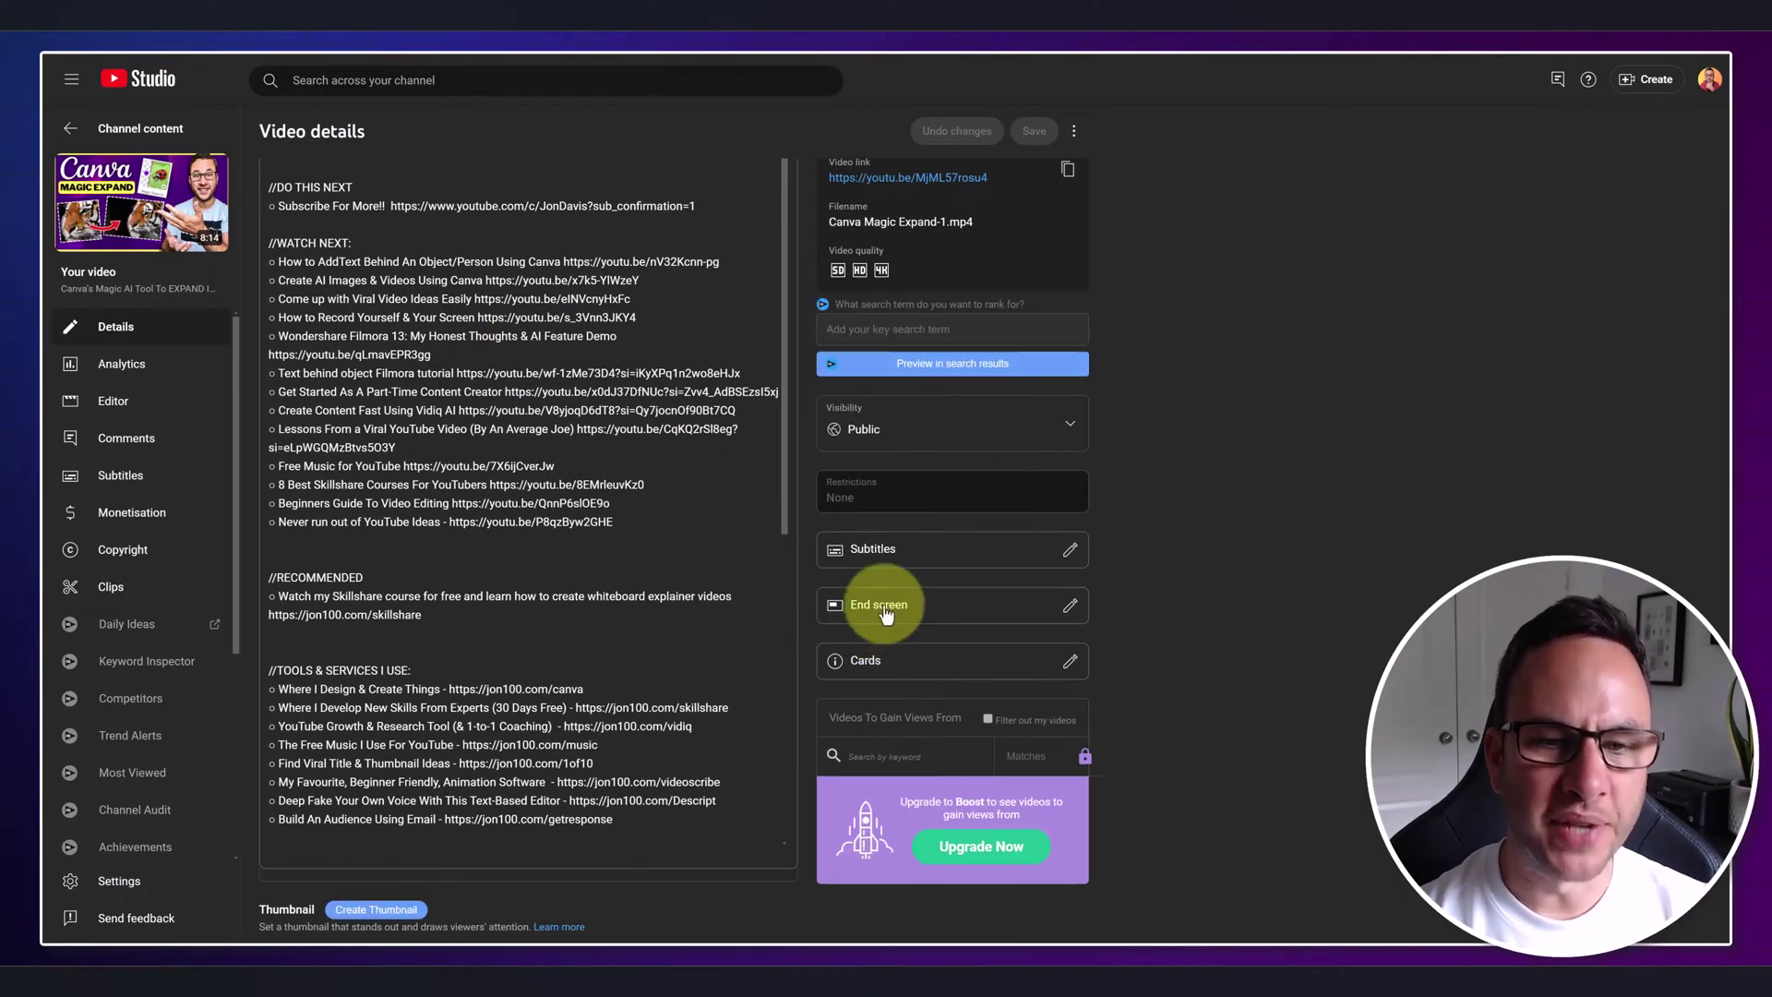
pyautogui.scroll(-2, 1132, 526)
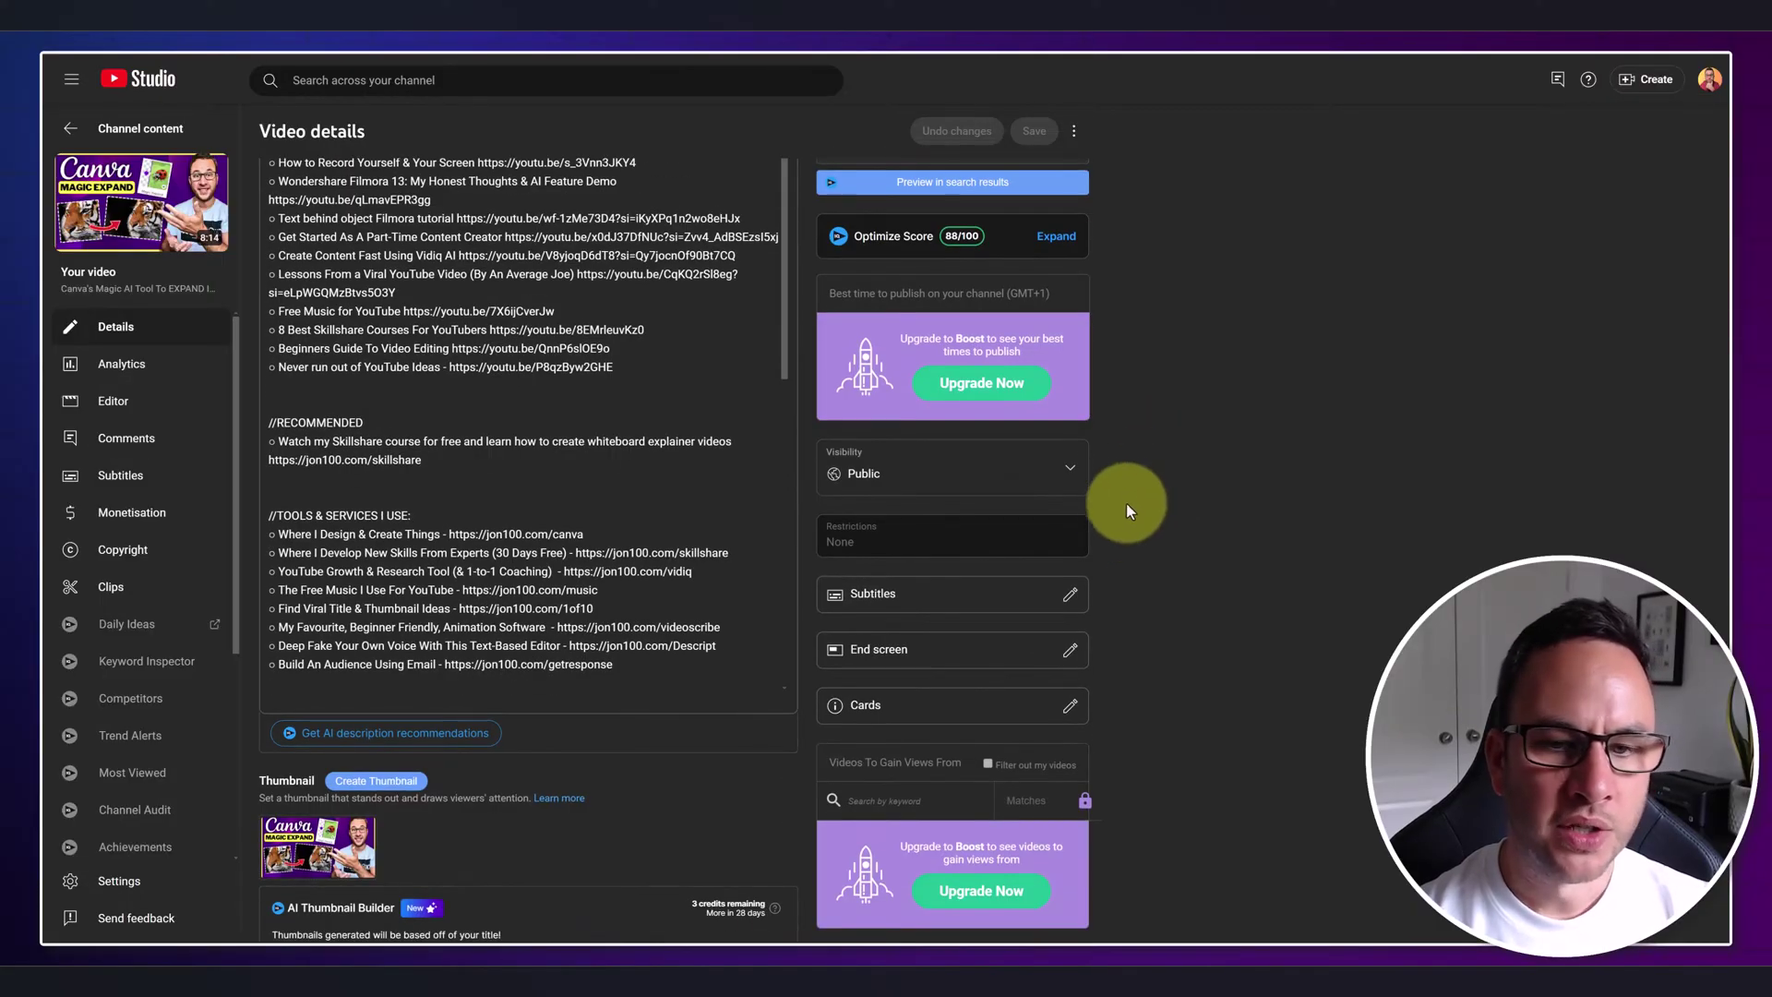
pyautogui.scroll(-3, 1128, 500)
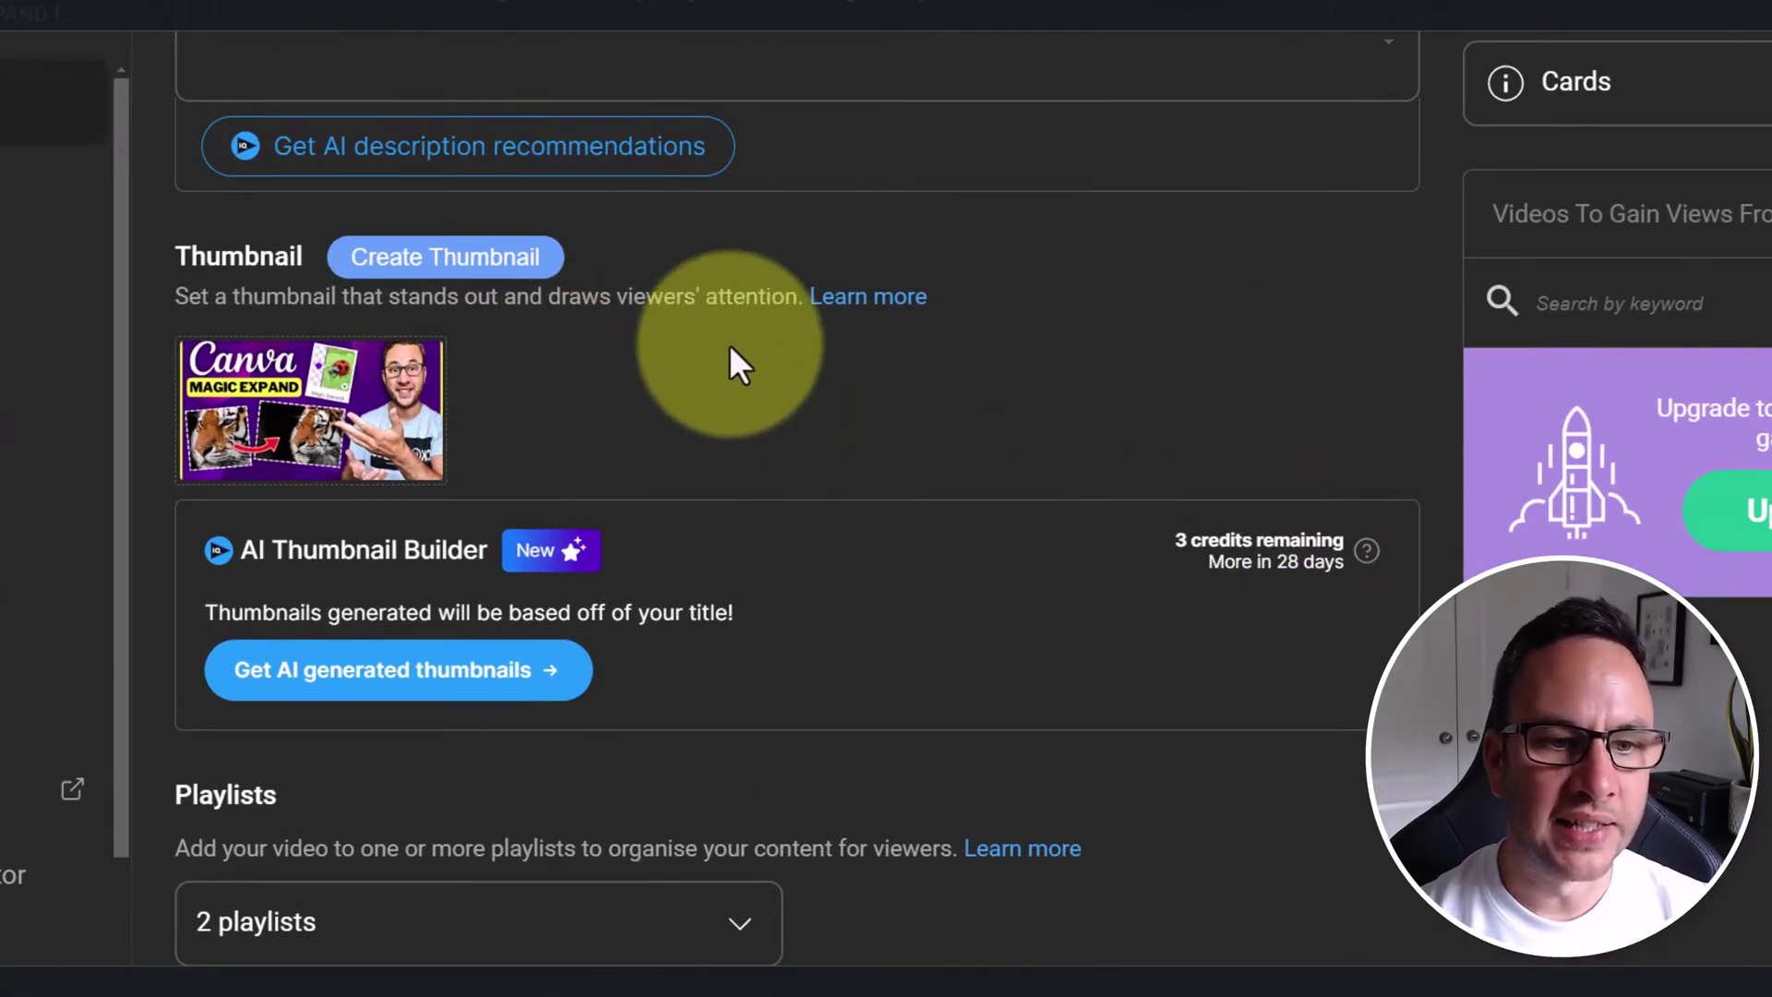
pyautogui.moveTo(386, 408)
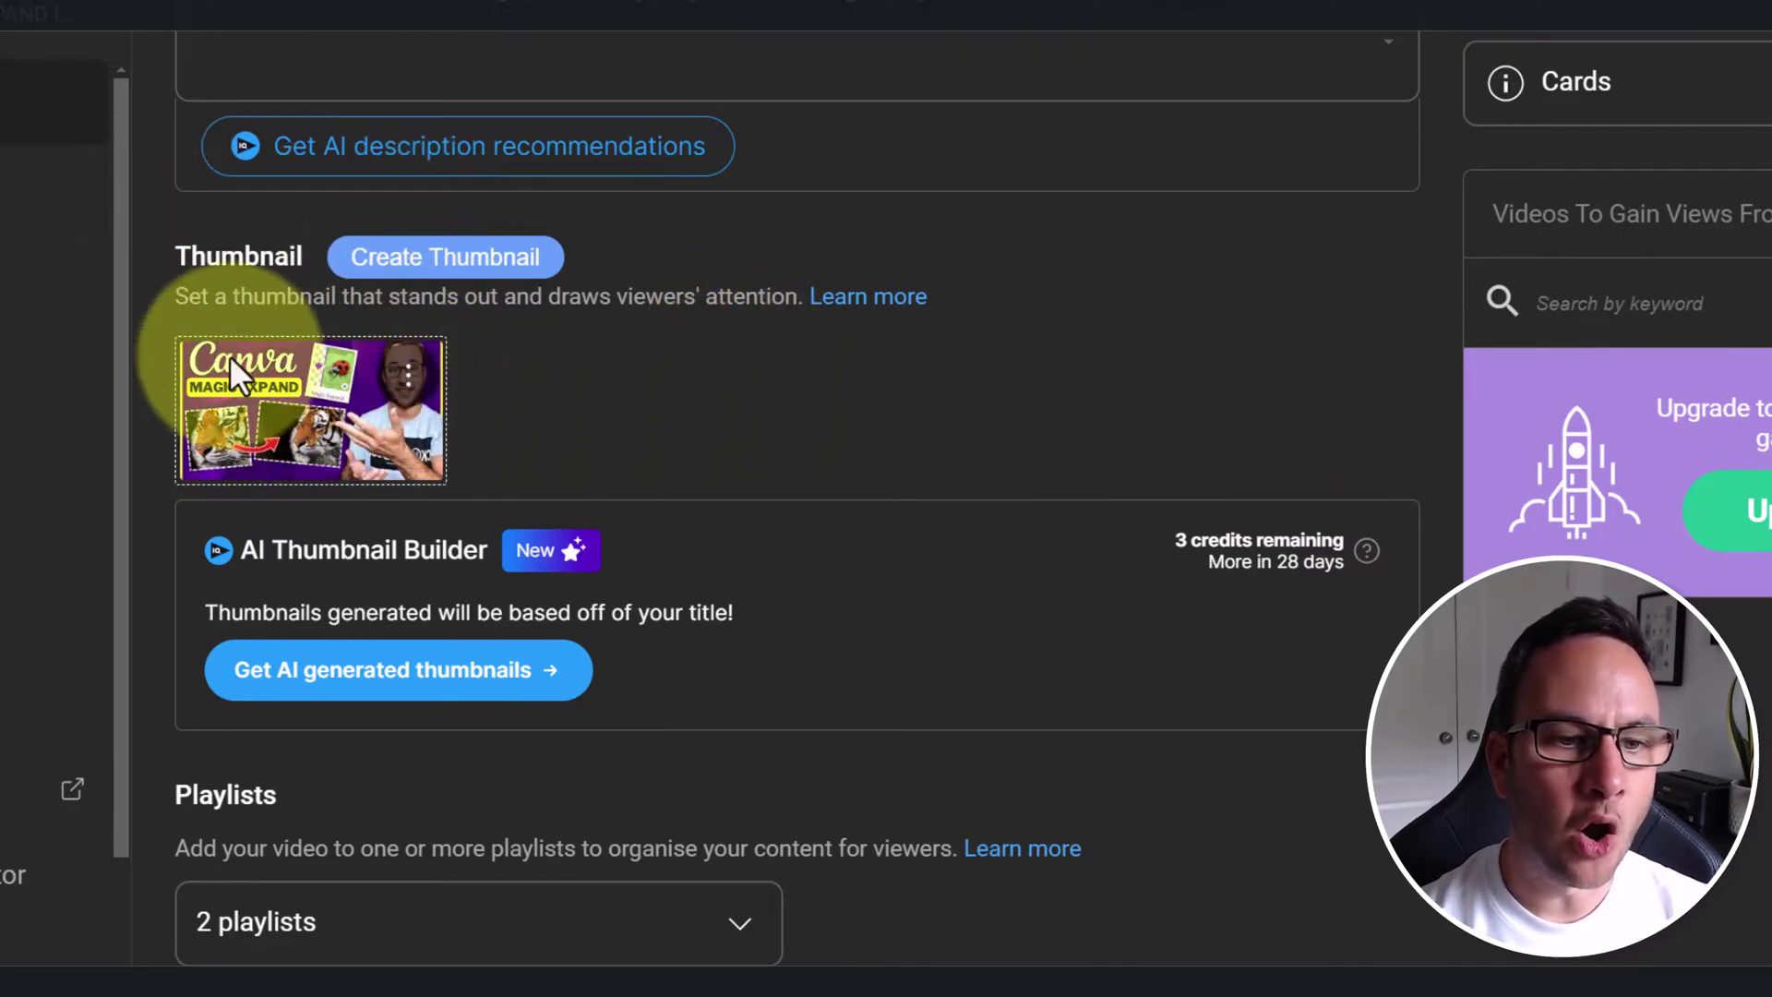
# Start Test and compare for the Canva video, cancelling the file picker for the second slot.
pyautogui.click(406, 380)
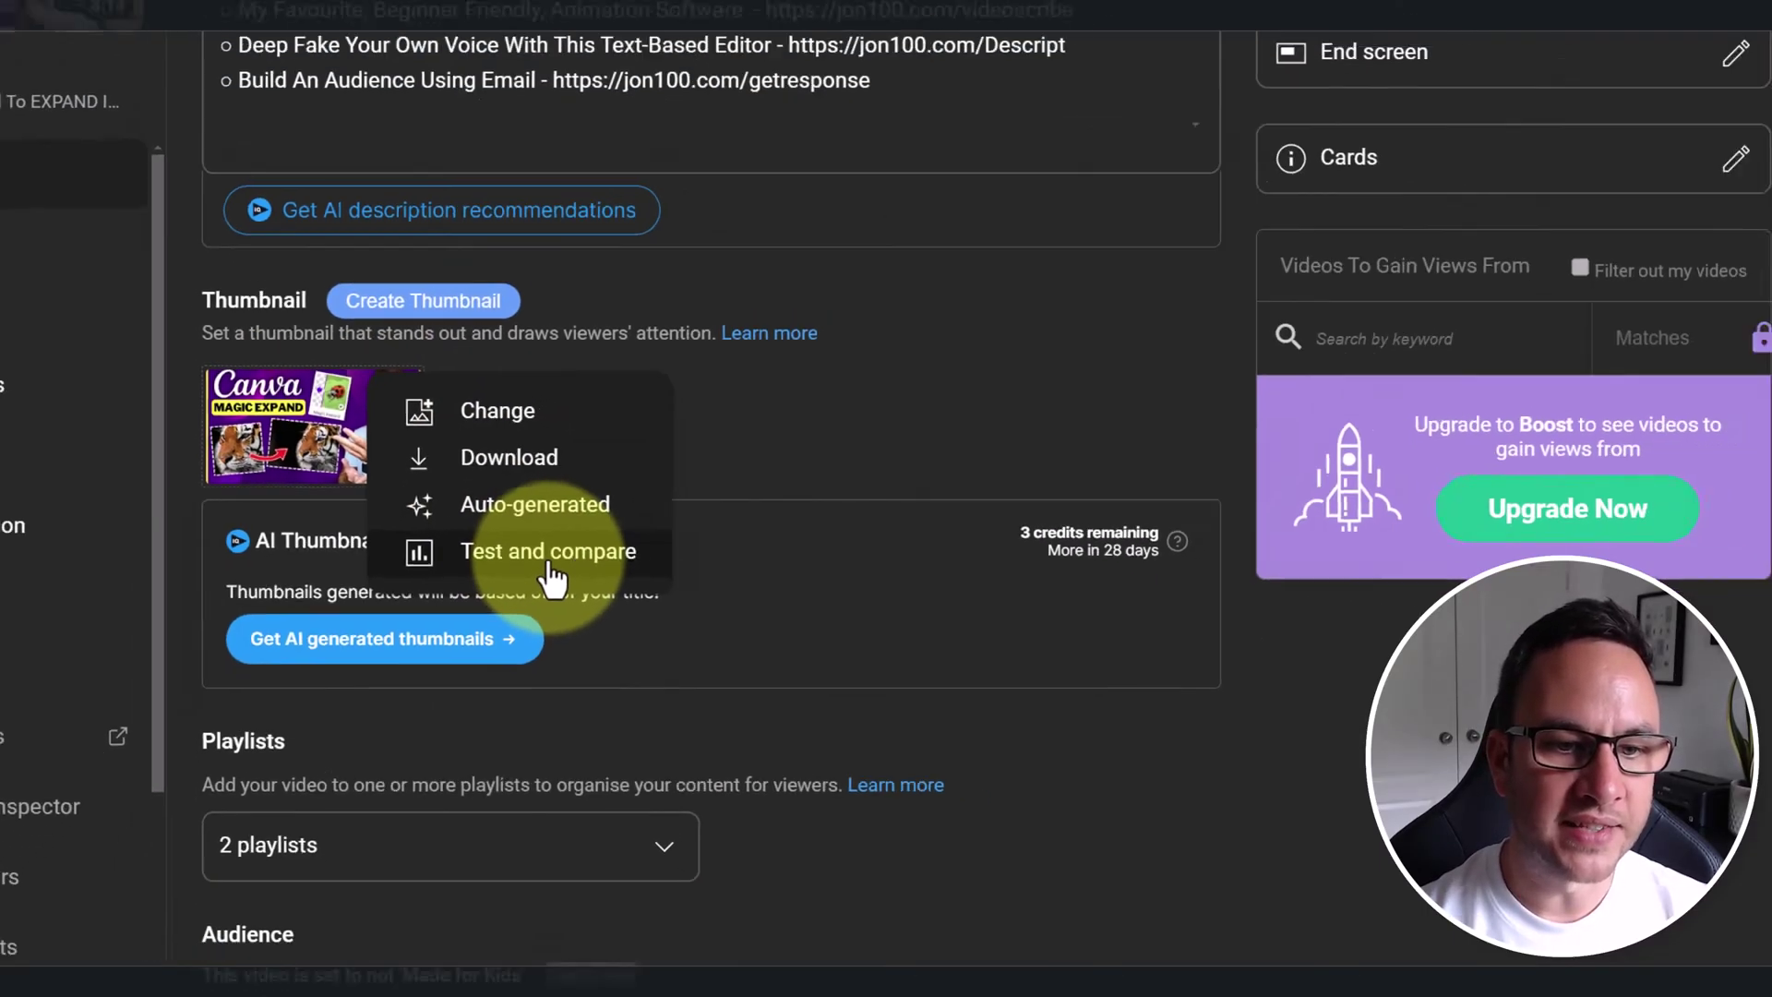
pyautogui.click(443, 528)
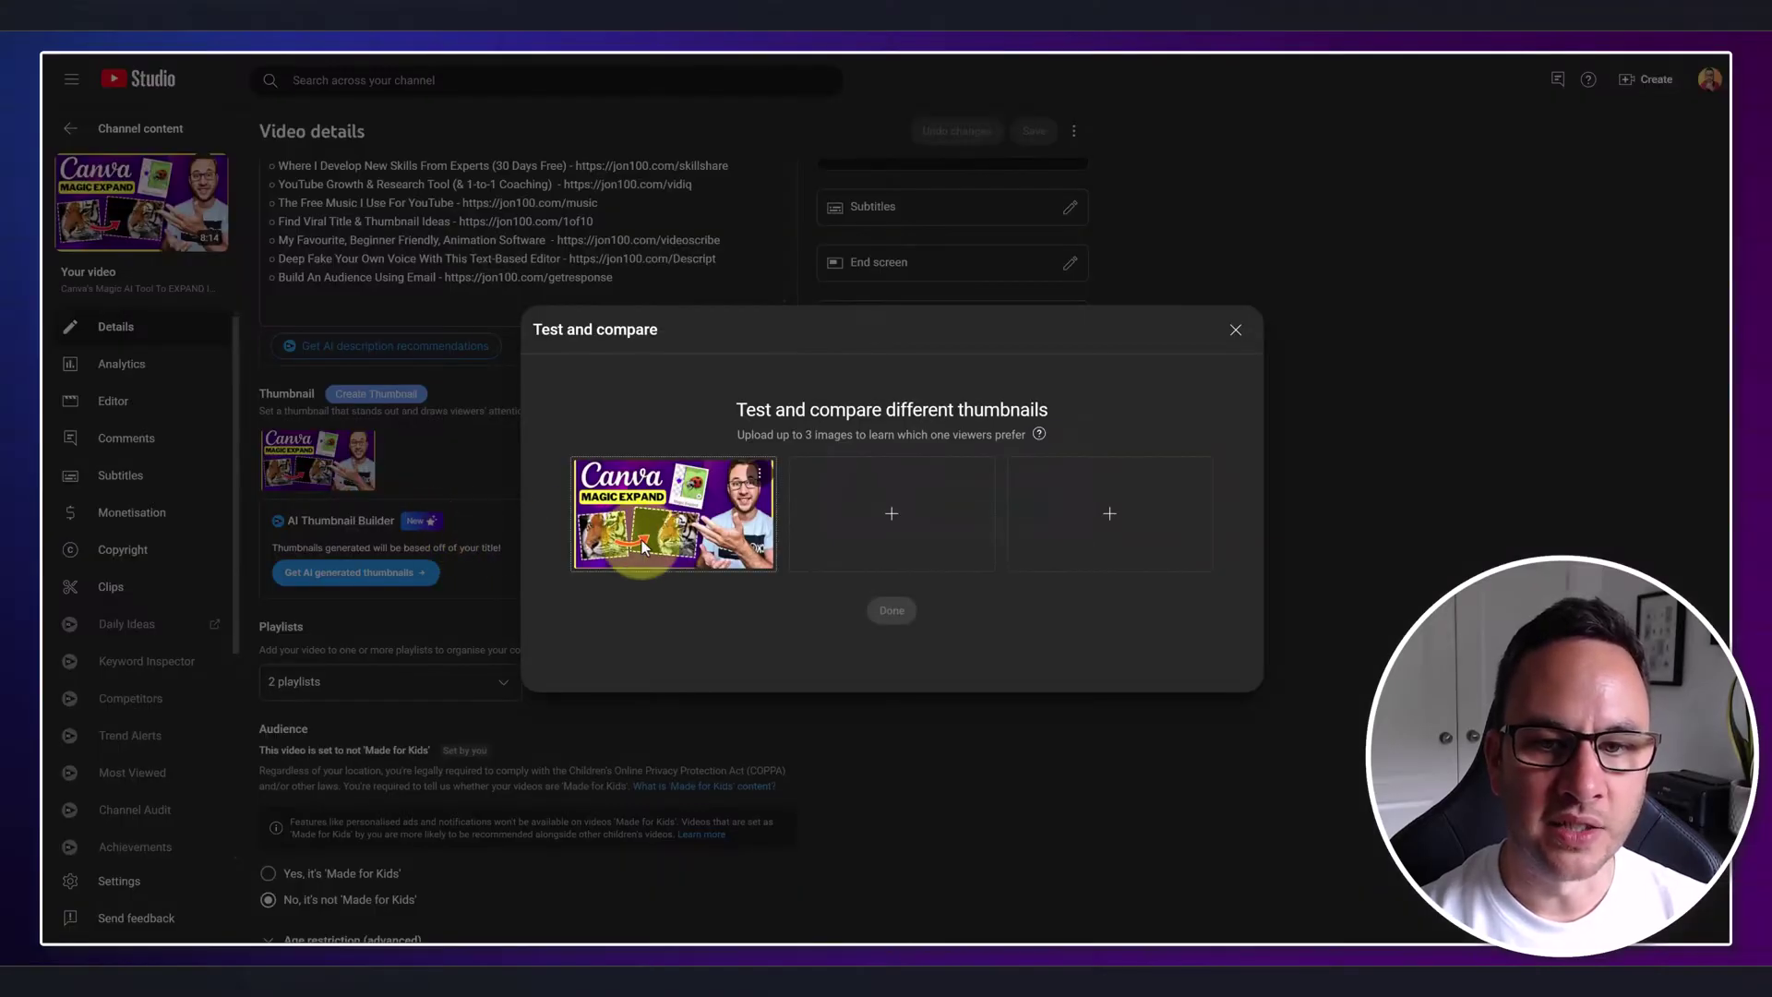
pyautogui.click(891, 527)
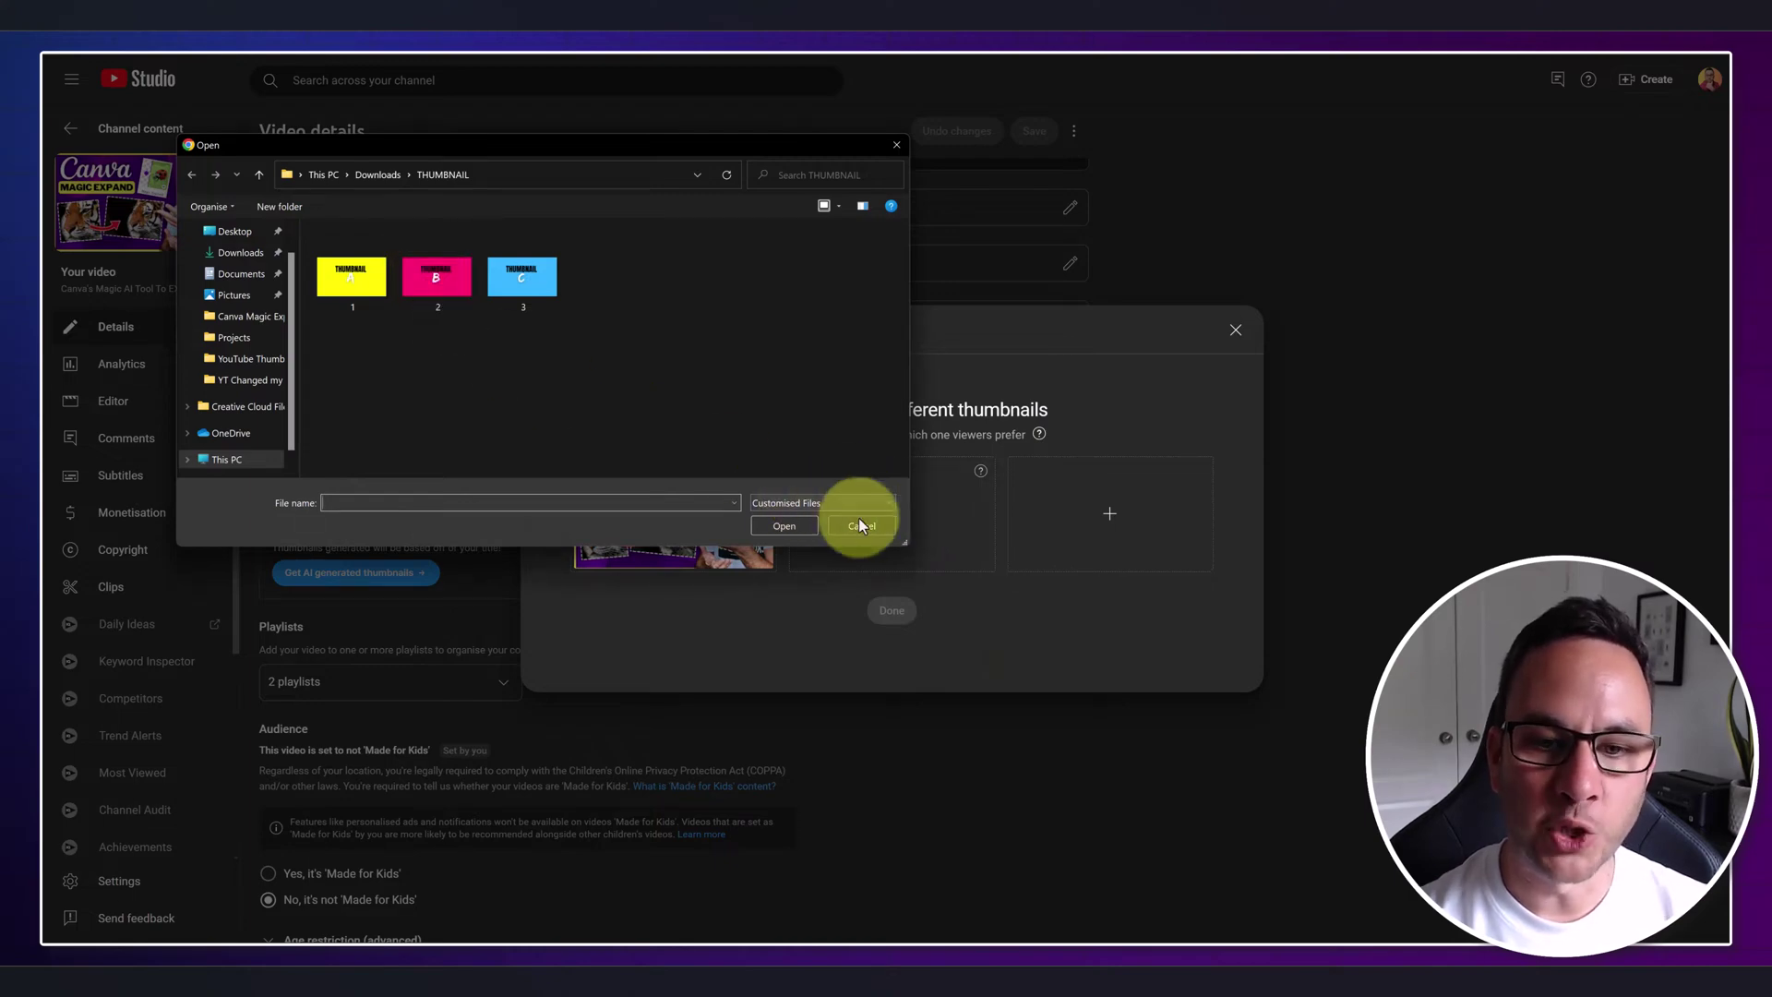
pyautogui.click(862, 526)
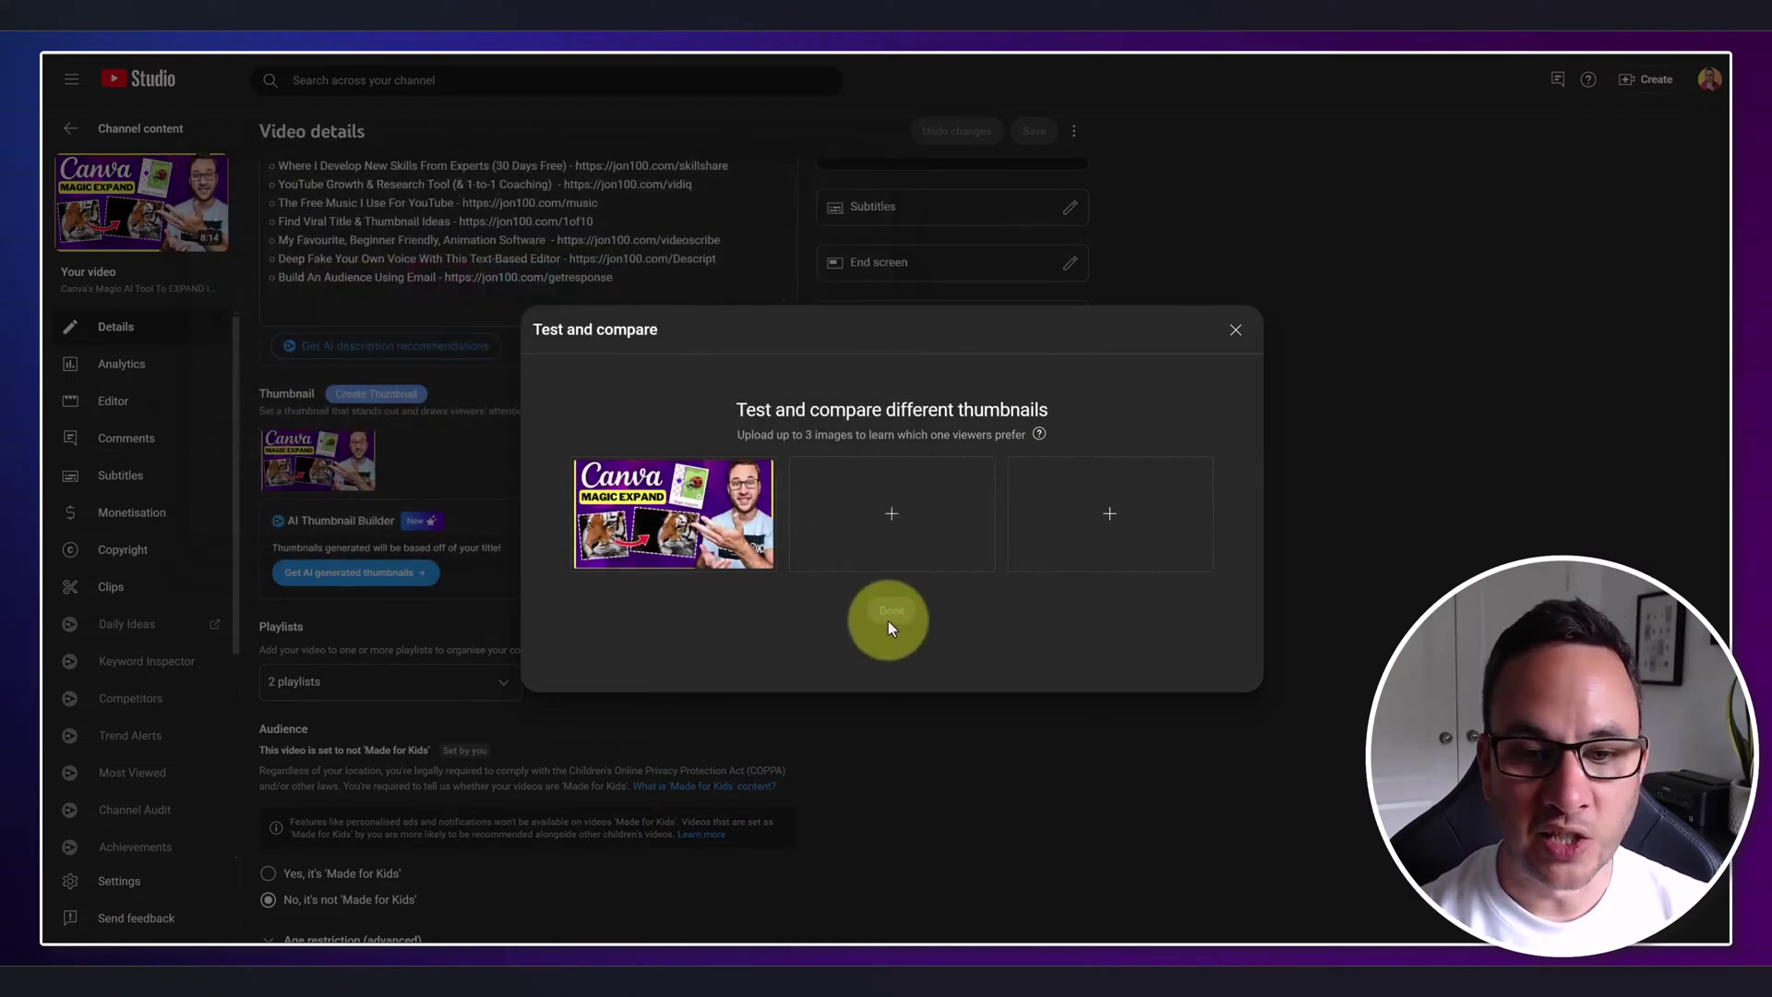